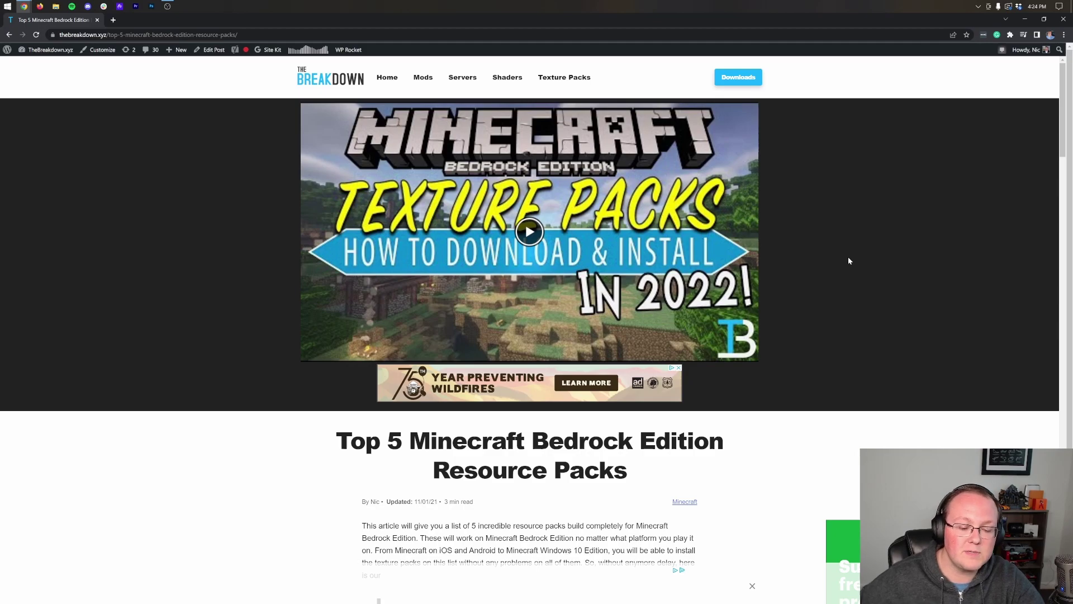
# Open the John Smith Legacy download link from the Bedrock resource packs article in a new tab
pyautogui.scroll(-3, 848, 260)
pyautogui.scroll(-6, 504, 327)
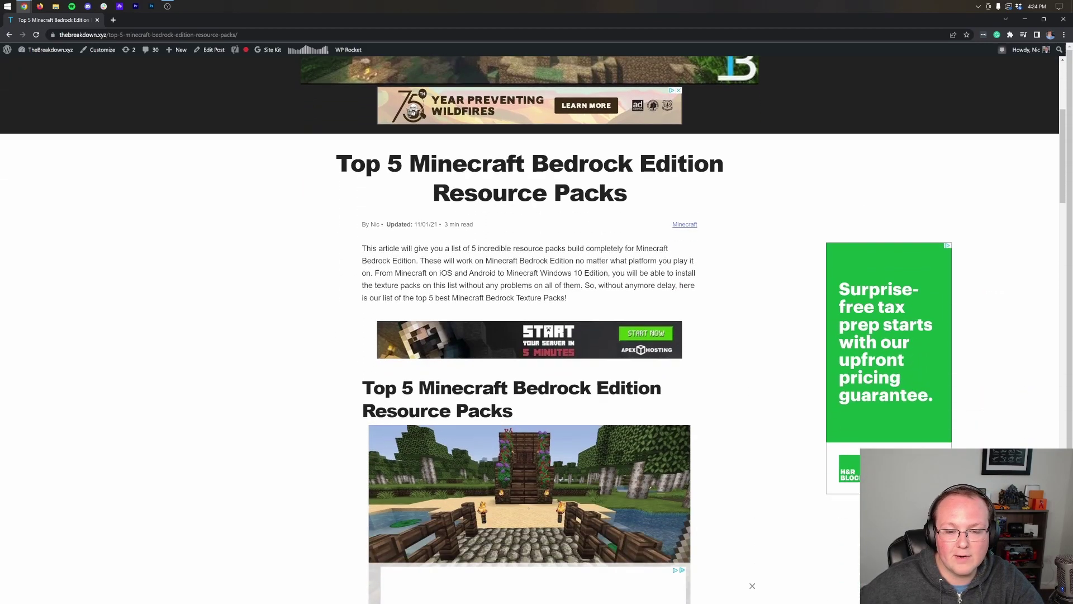
pyautogui.scroll(-5, 489, 315)
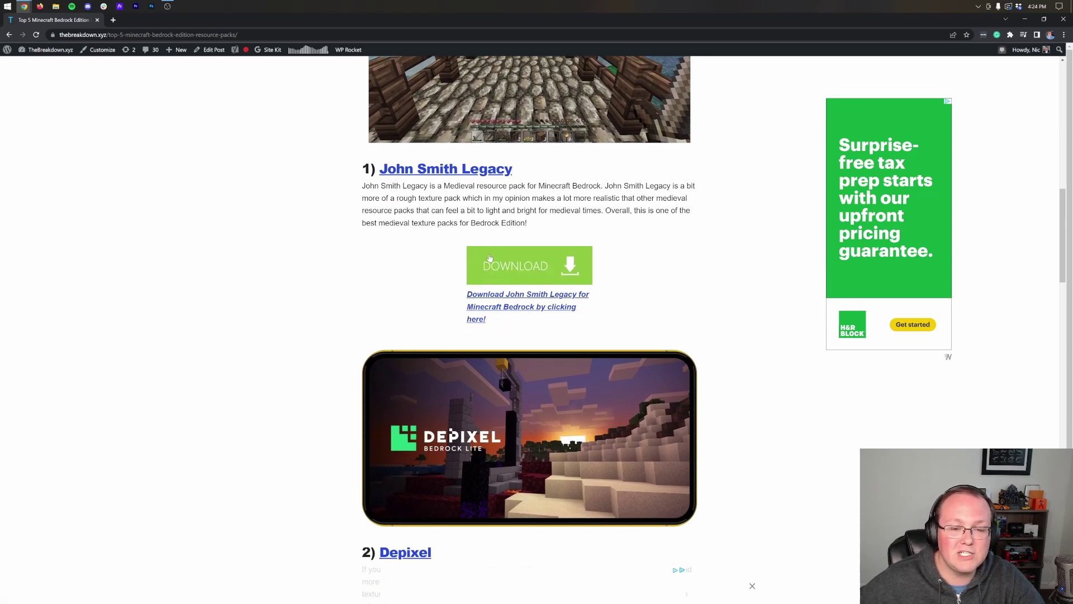
pyautogui.rightClick(490, 256)
pyautogui.click(499, 262)
# Open the Depixel Bedrock resource pack download link from the article in another new tab
pyautogui.scroll(-3, 370, 232)
pyautogui.scroll(-3, 370, 232)
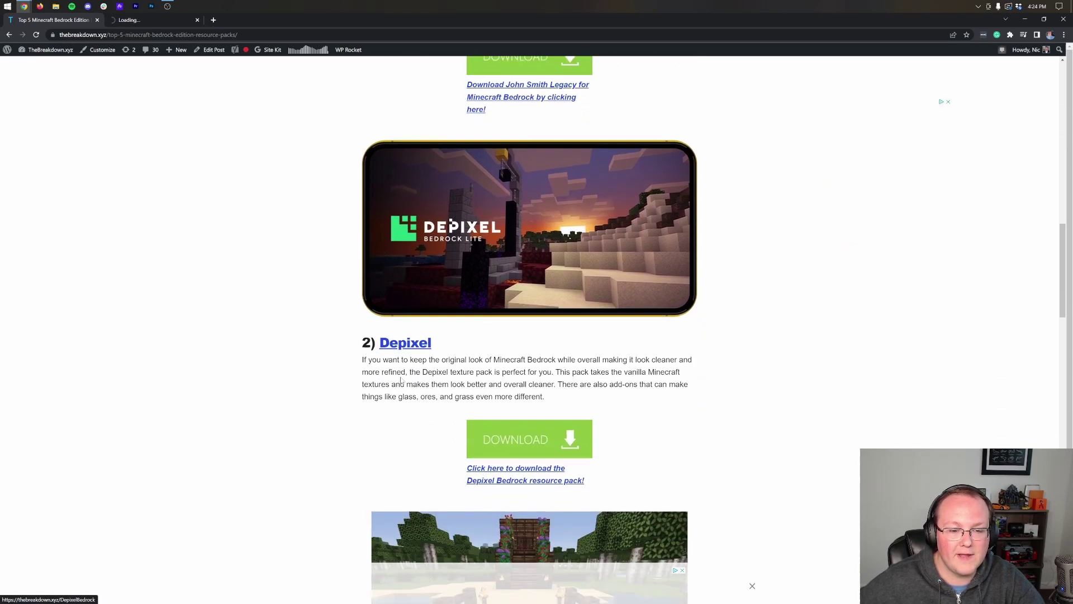
pyautogui.rightClick(506, 364)
pyautogui.click(514, 370)
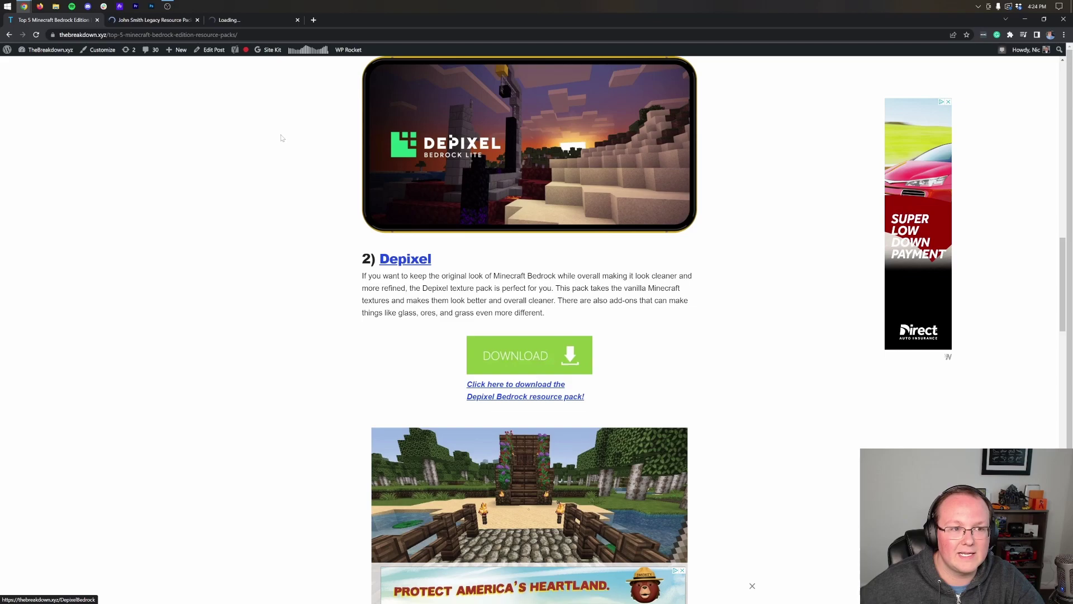
# Download John Smith Legacy Bedrock 1.19.50 from the pack's official page
pyautogui.click(162, 21)
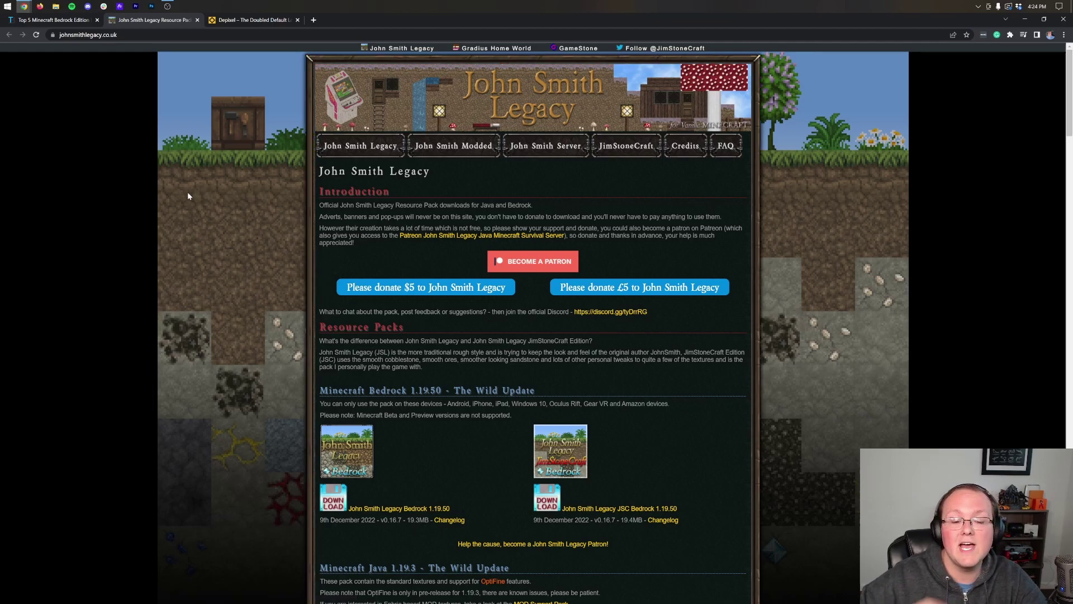
pyautogui.scroll(-2, 467, 379)
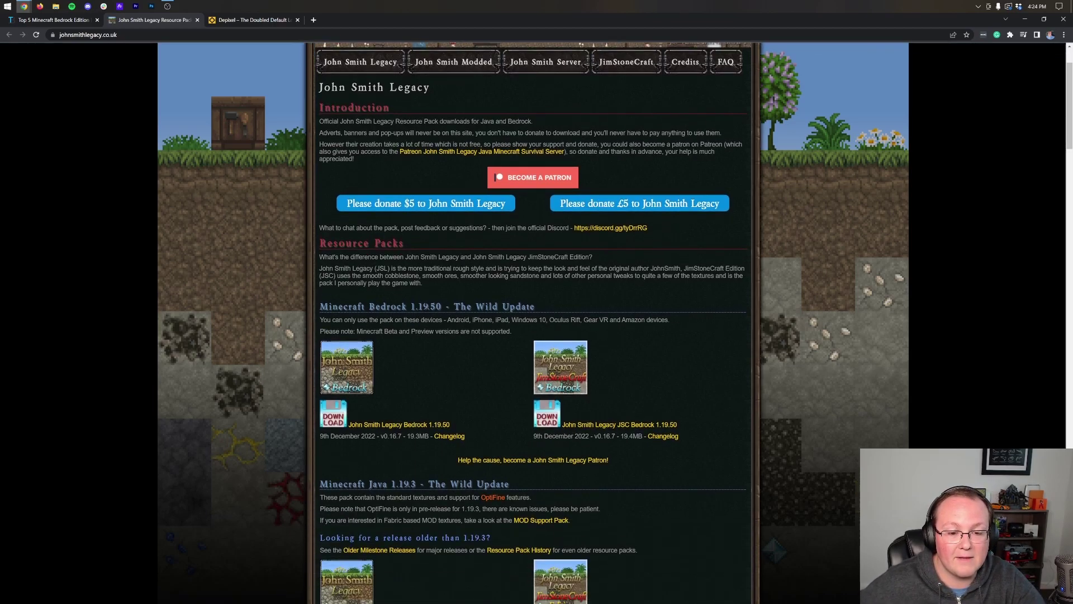
pyautogui.scroll(-2, 532, 323)
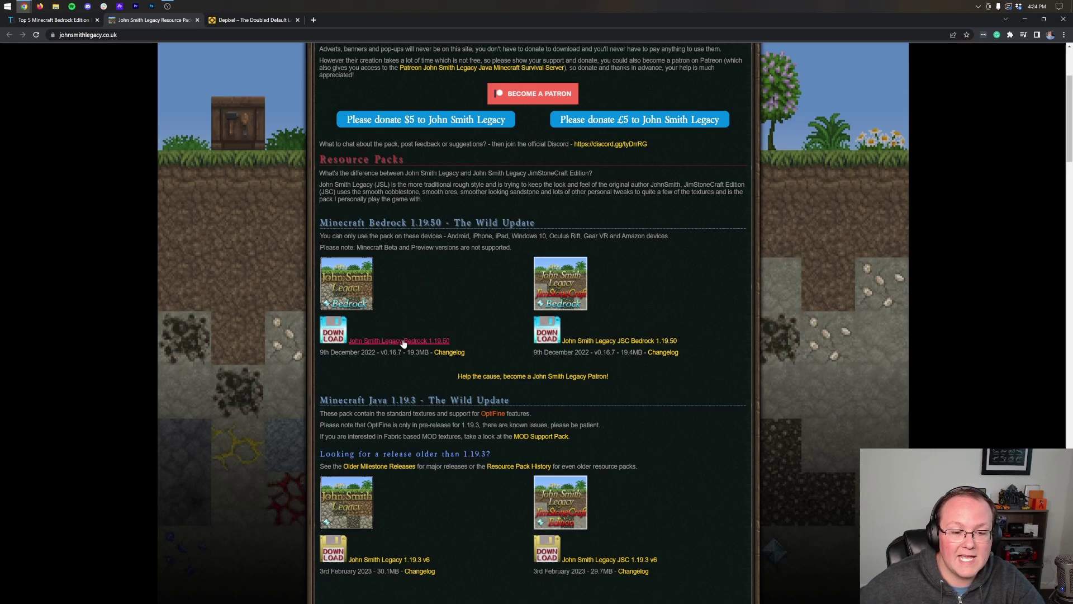
pyautogui.click(380, 342)
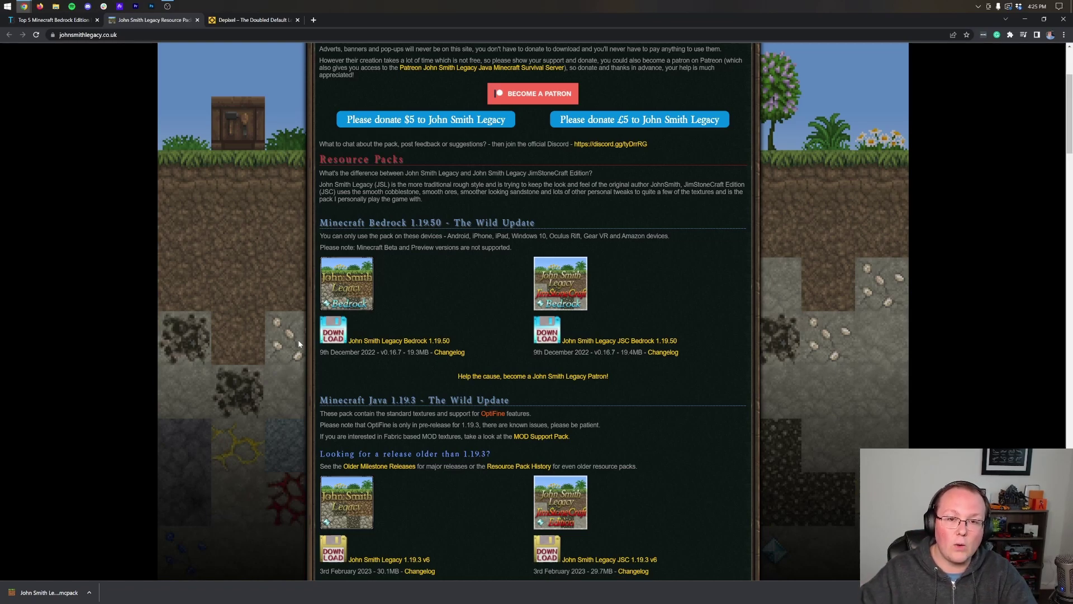
# Download the free Depixel Bedrock Lite pack from the Depixel page's Bedrock section
pyautogui.click(256, 21)
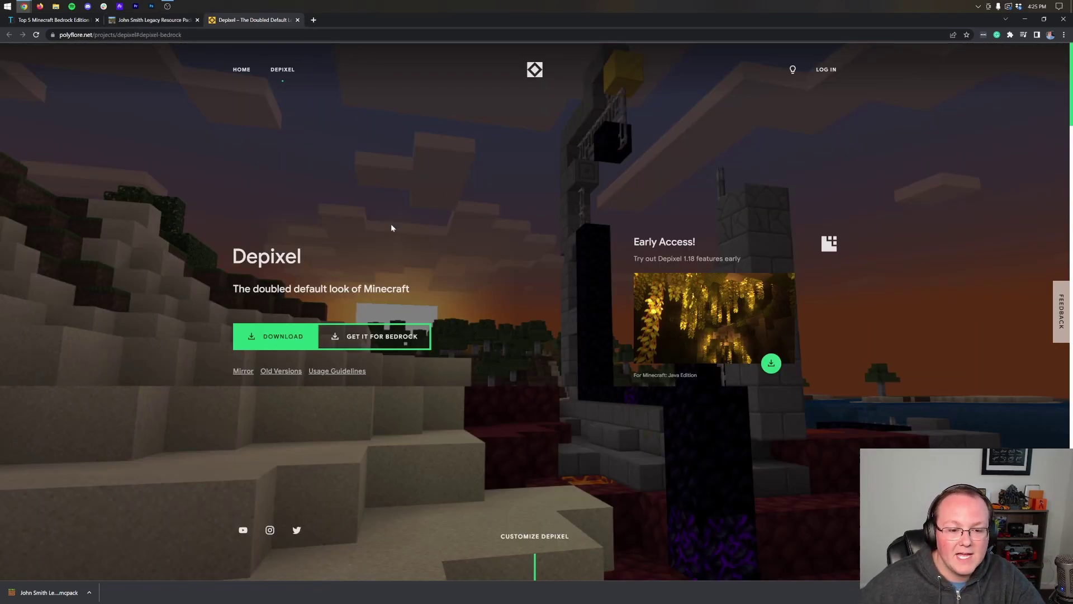
pyautogui.scroll(-2, 369, 212)
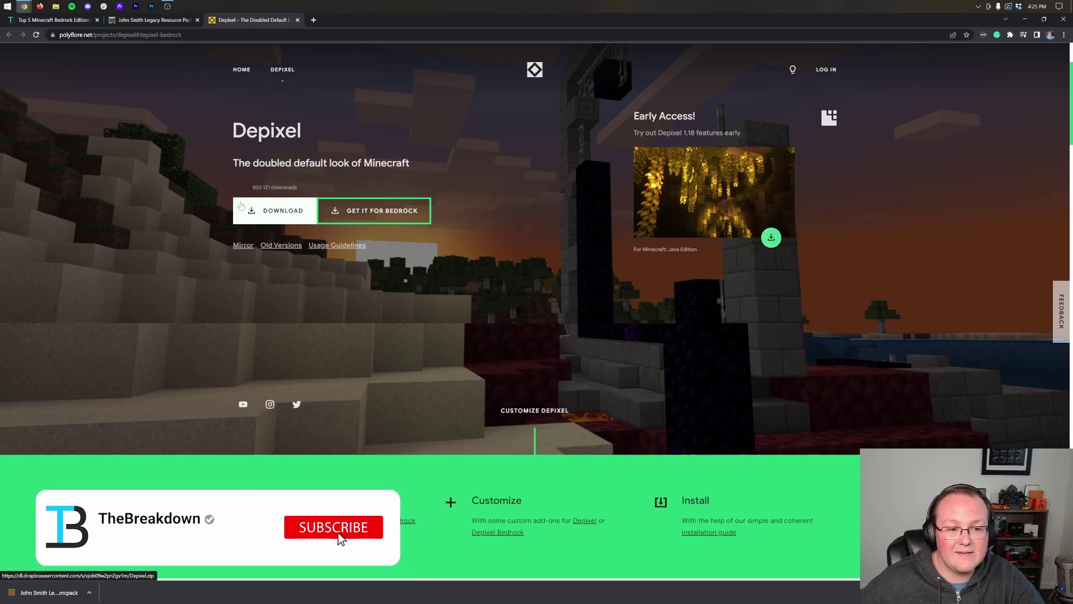
pyautogui.click(375, 213)
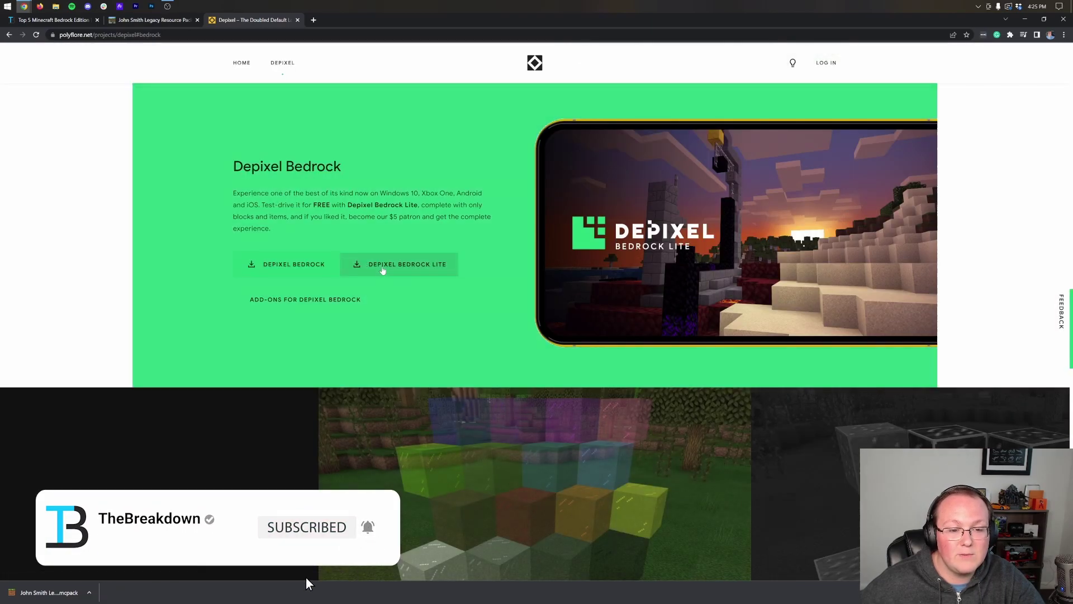
pyautogui.click(411, 268)
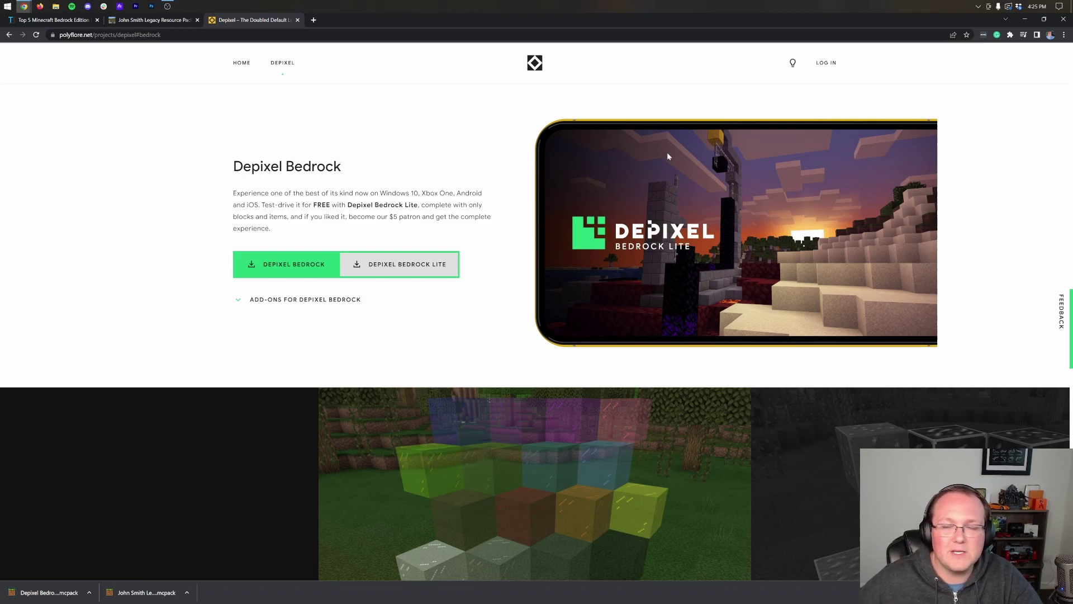
# Minimize the browser and open the Downloads folder under This PC in File Explorer
pyautogui.click(1025, 22)
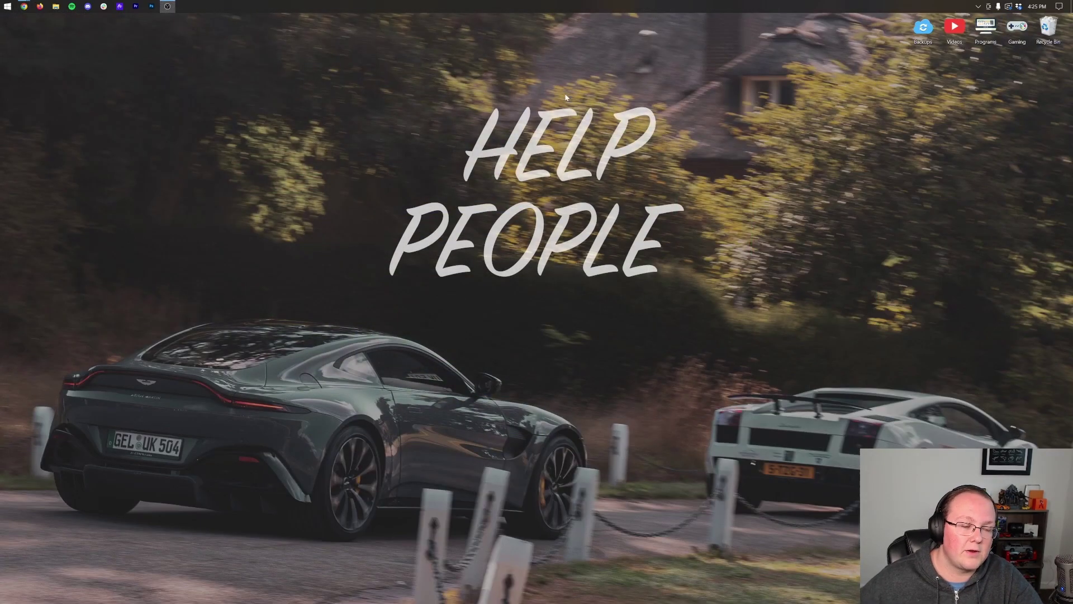
pyautogui.click(3, 5)
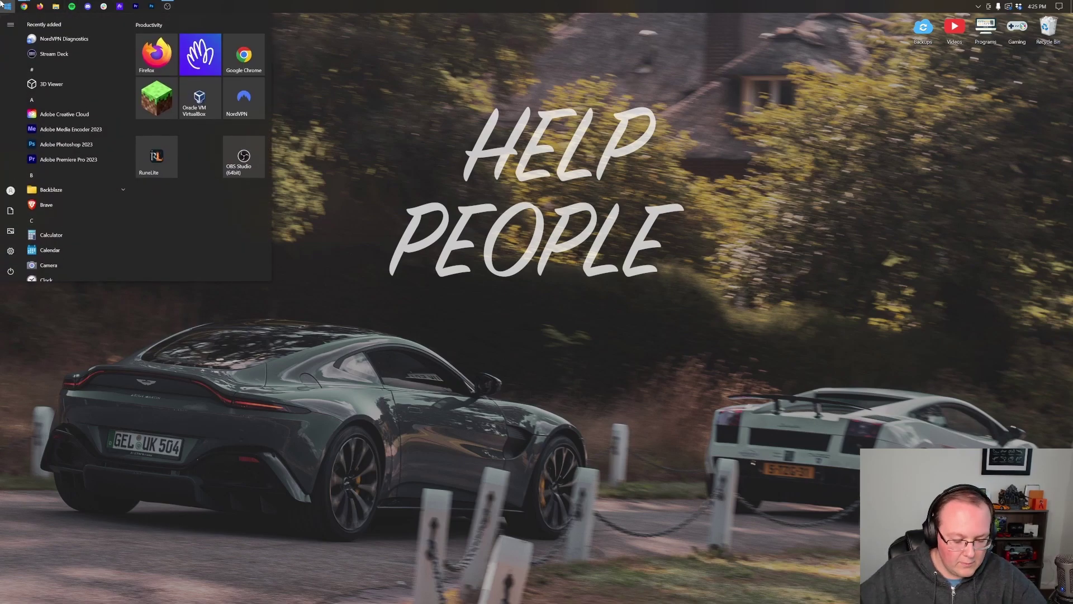
pyautogui.write('file e')
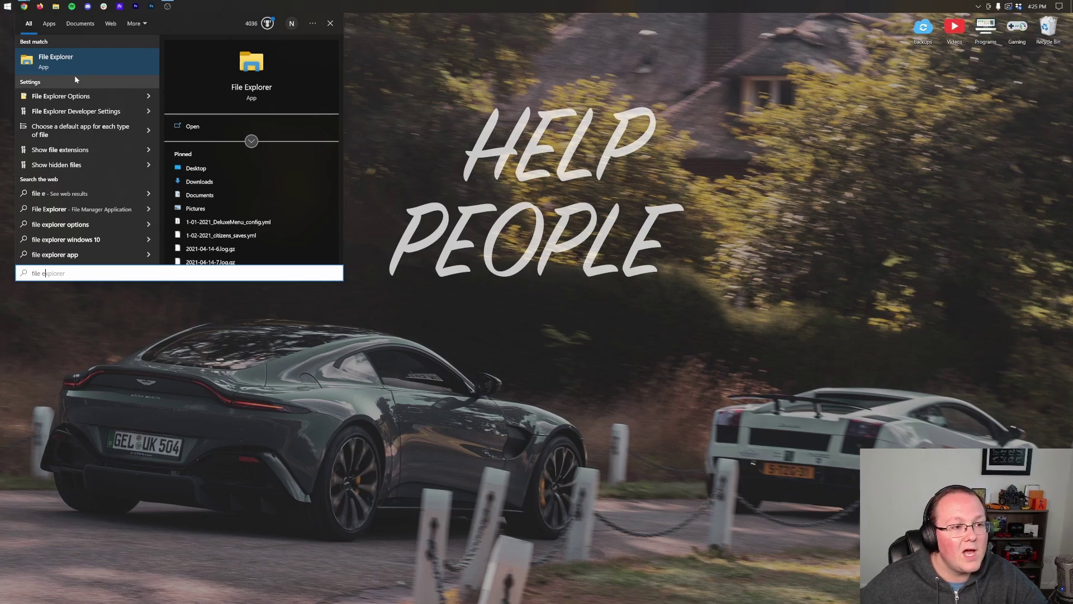
pyautogui.click(72, 68)
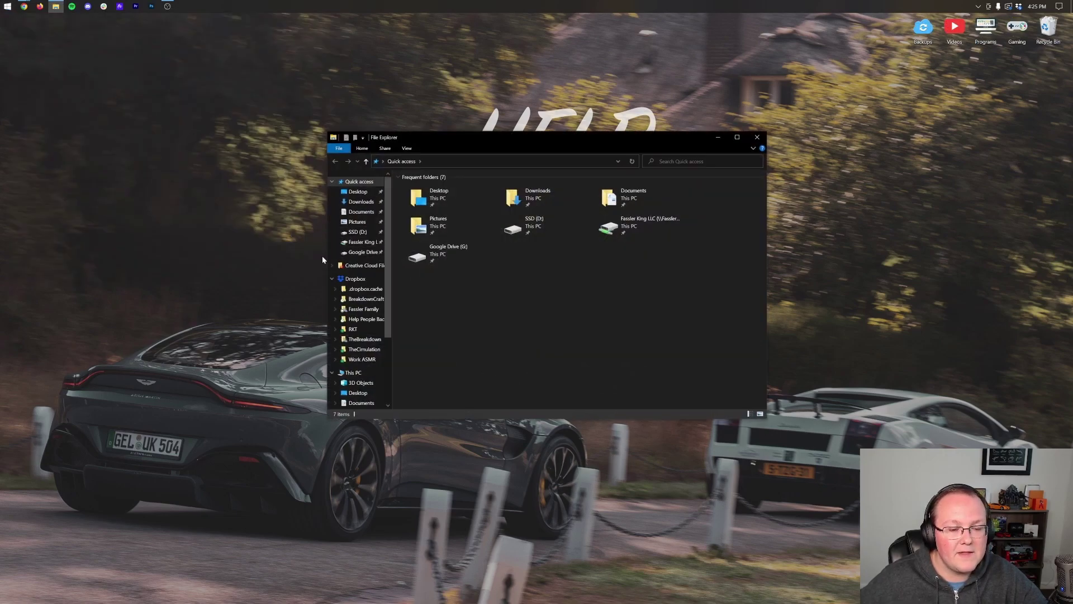
pyautogui.scroll(-3, 369, 272)
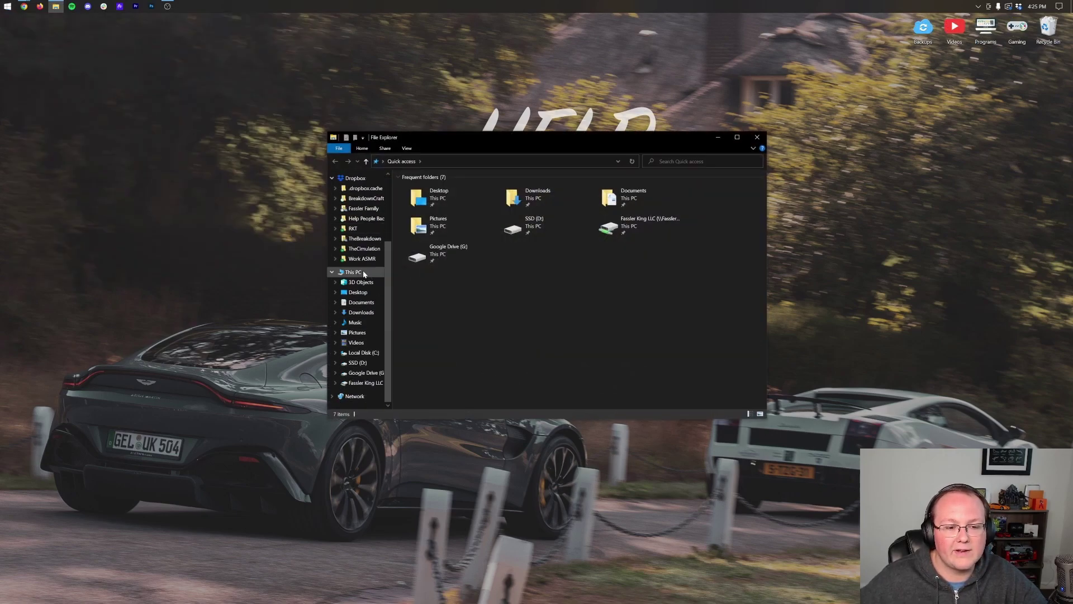
pyautogui.click(364, 274)
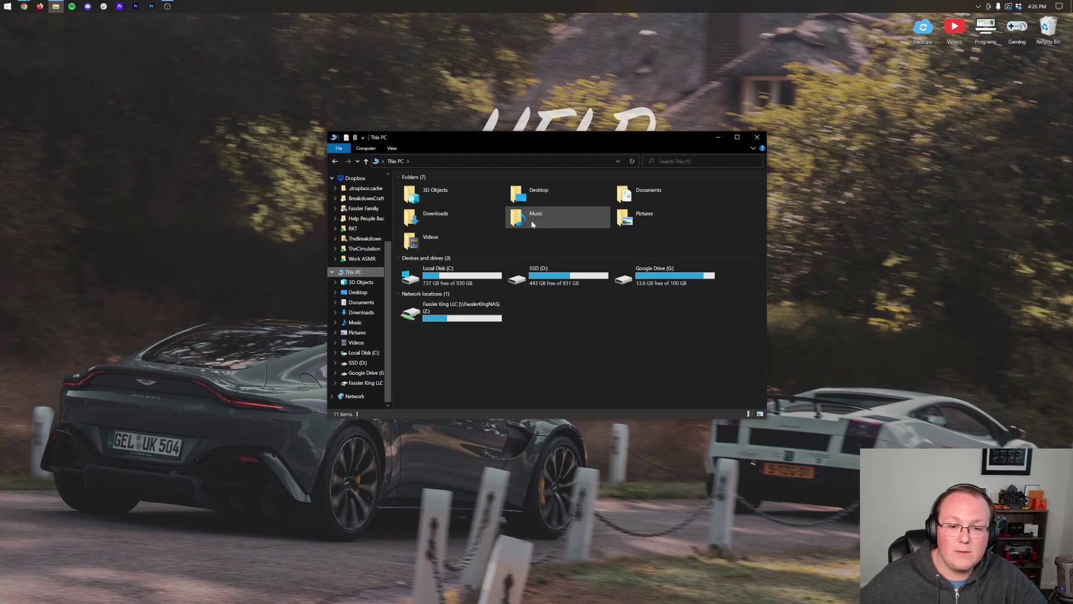
pyautogui.doubleClick(458, 212)
# Move the Depixel Bedrock Lite and John Smith Legacy pack files from Downloads onto the desktop and close the folder window
pyautogui.moveTo(458, 225); pyautogui.dragTo(514, 201)
pyautogui.moveTo(438, 208); pyautogui.dragTo(268, 177)
pyautogui.click(756, 136)
pyautogui.click(381, 164)
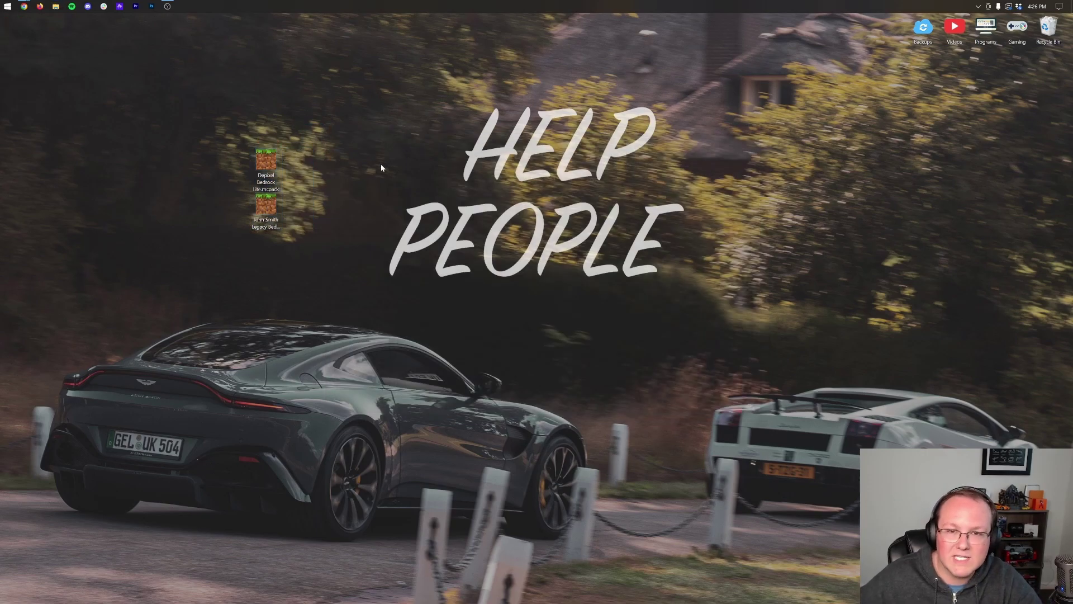
# Import the Depixel Bedrock Lite and John Smith Legacy packs into Minecraft by opening their files from the desktop
pyautogui.doubleClick(266, 163)
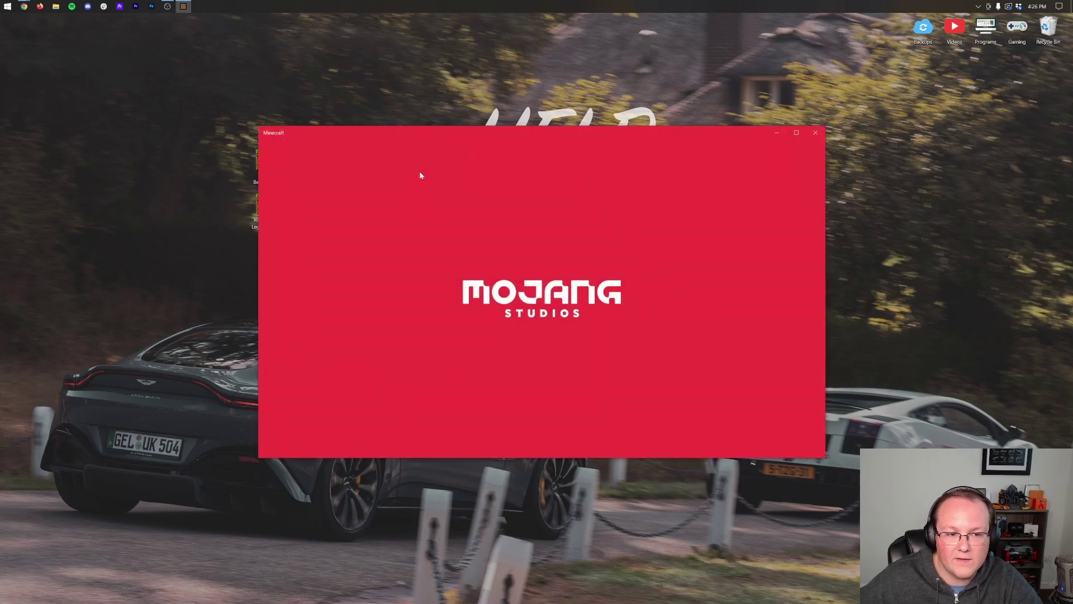
pyautogui.moveTo(414, 138); pyautogui.dragTo(439, 140)
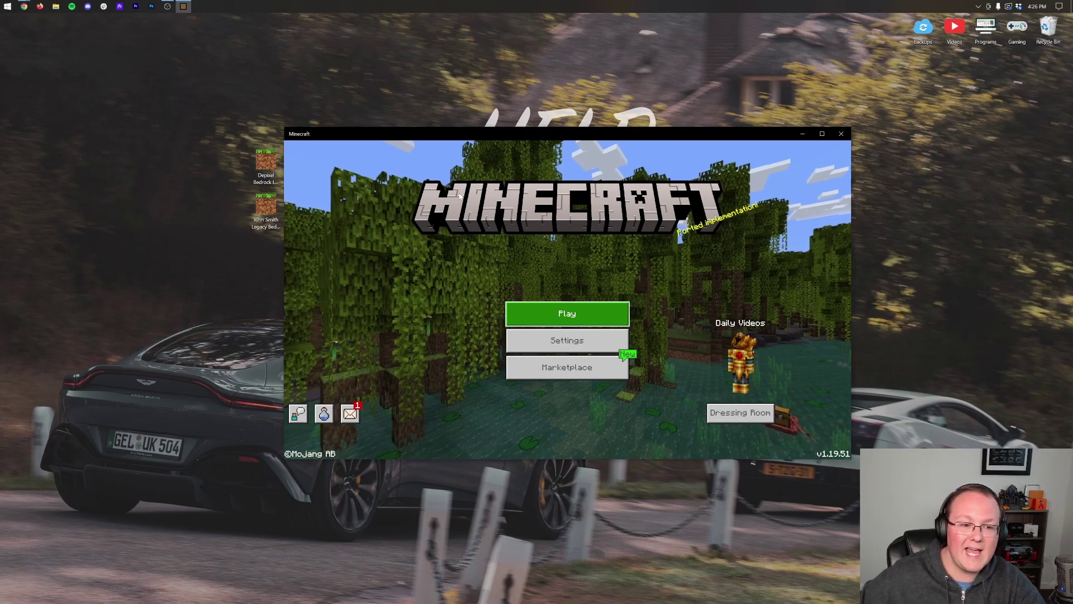
pyautogui.doubleClick(270, 220)
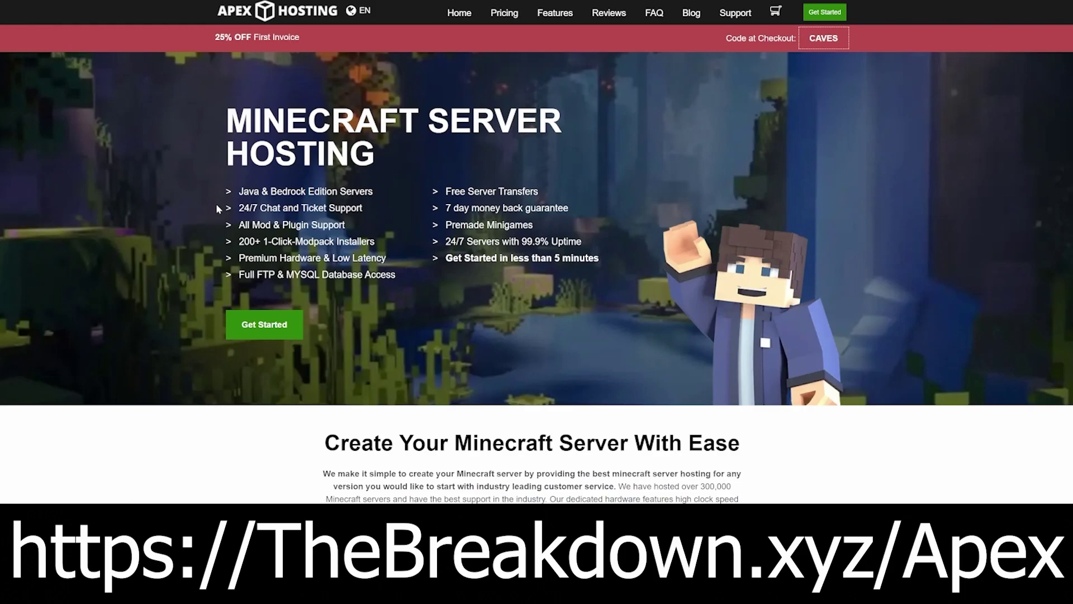
pyautogui.moveTo(239, 211); pyautogui.dragTo(385, 258)
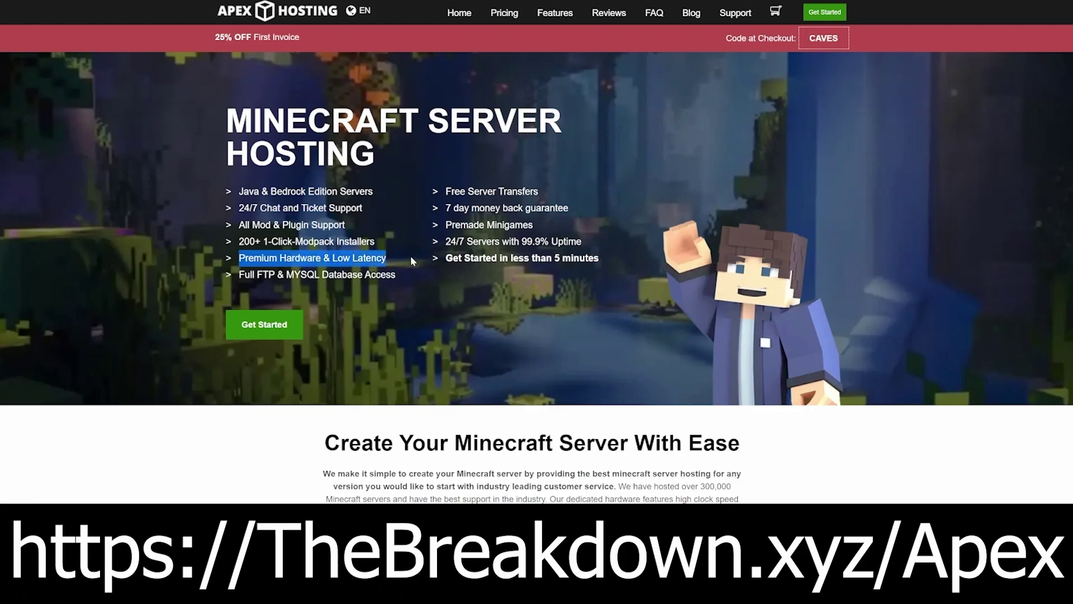
pyautogui.moveTo(445, 258); pyautogui.dragTo(560, 257)
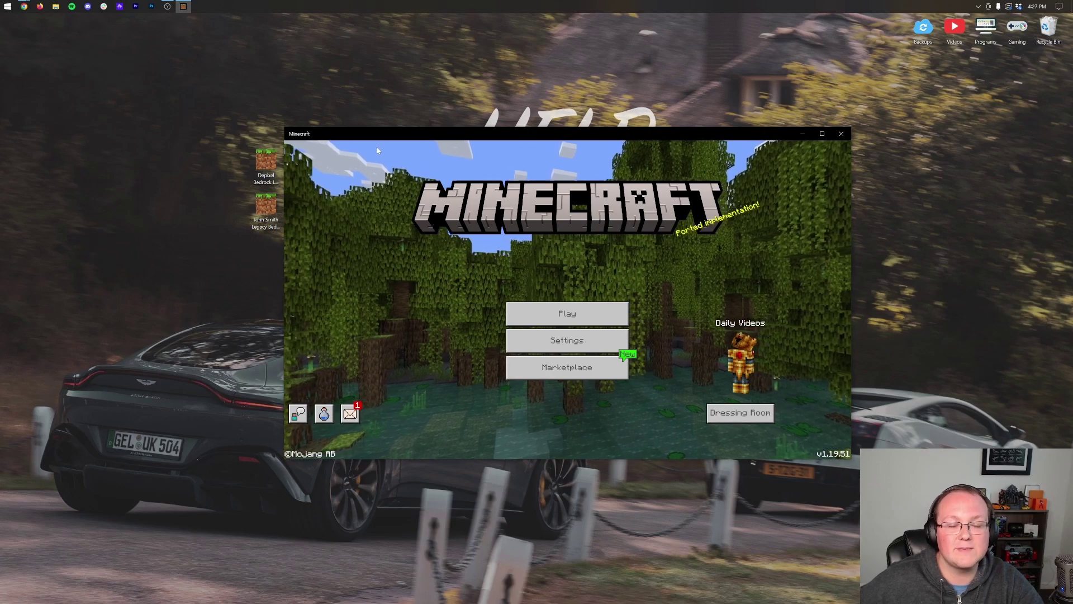
# Activate John Smith Legacy Bedrock 1.19.50 in Minecraft's global resources and return to the main menu
pyautogui.click(570, 350)
pyautogui.scroll(-3, 411, 283)
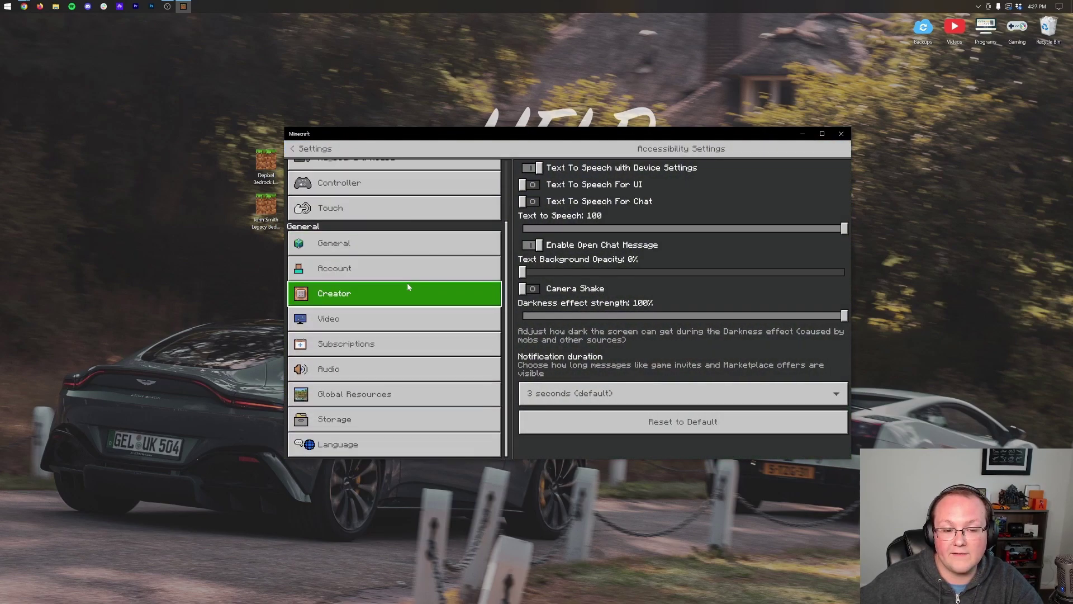
pyautogui.click(365, 398)
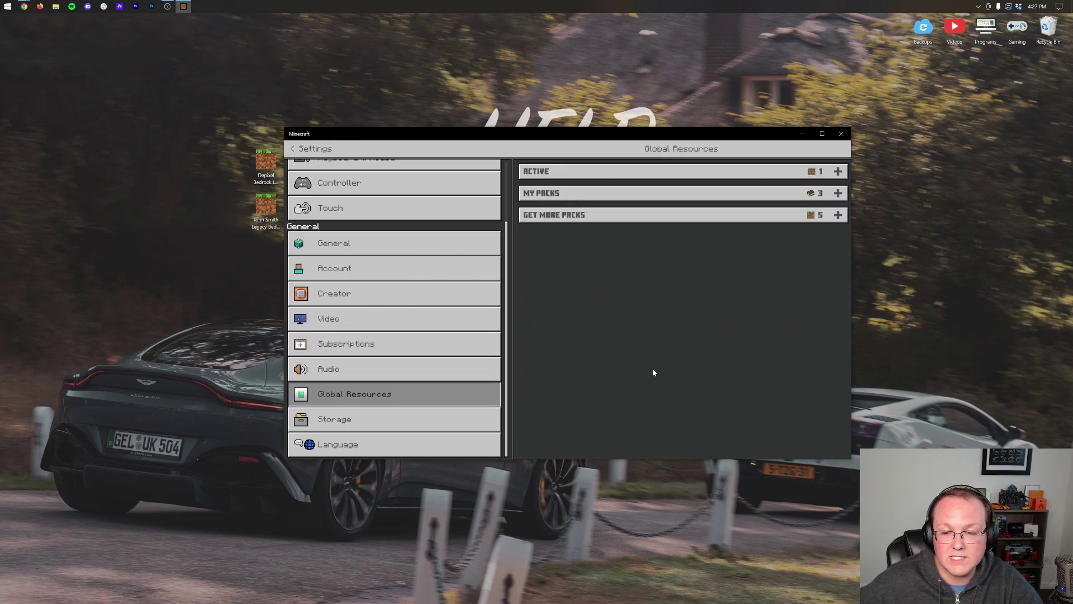
pyautogui.click(570, 195)
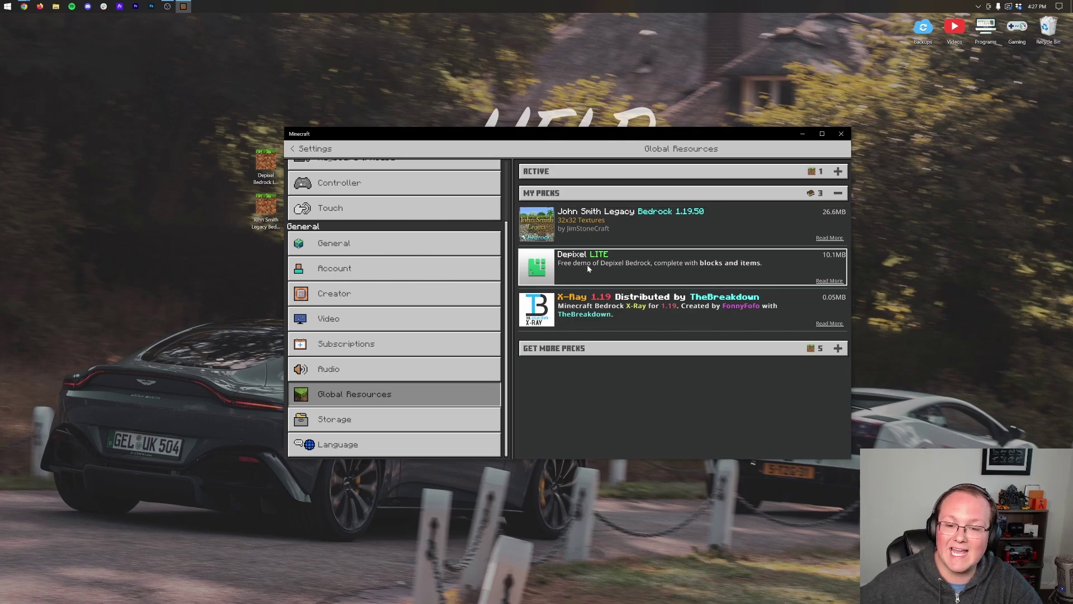
pyautogui.click(600, 230)
pyautogui.click(608, 253)
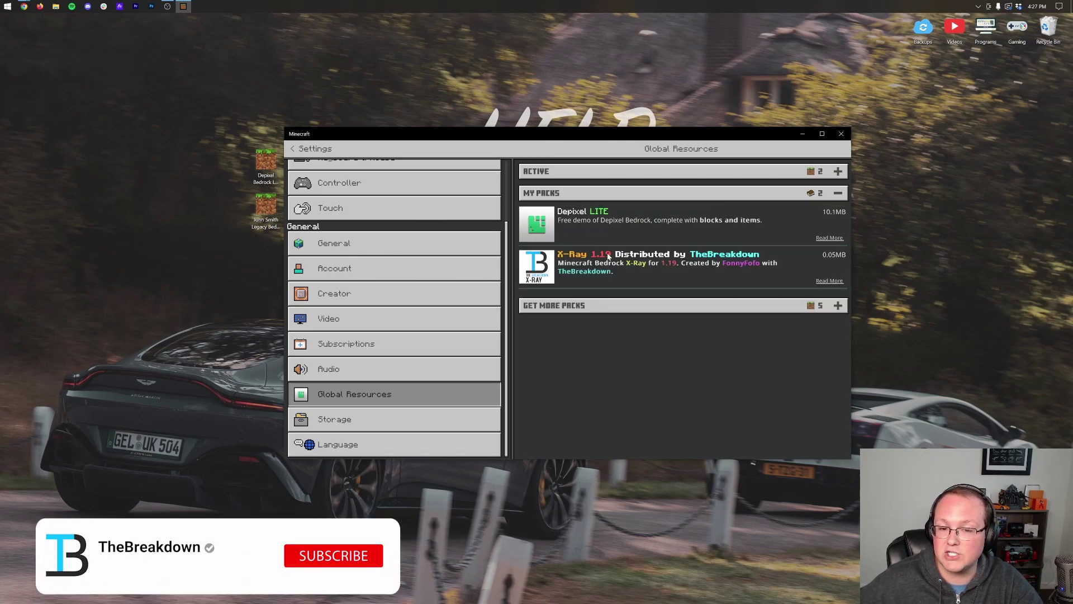
pyautogui.click(323, 152)
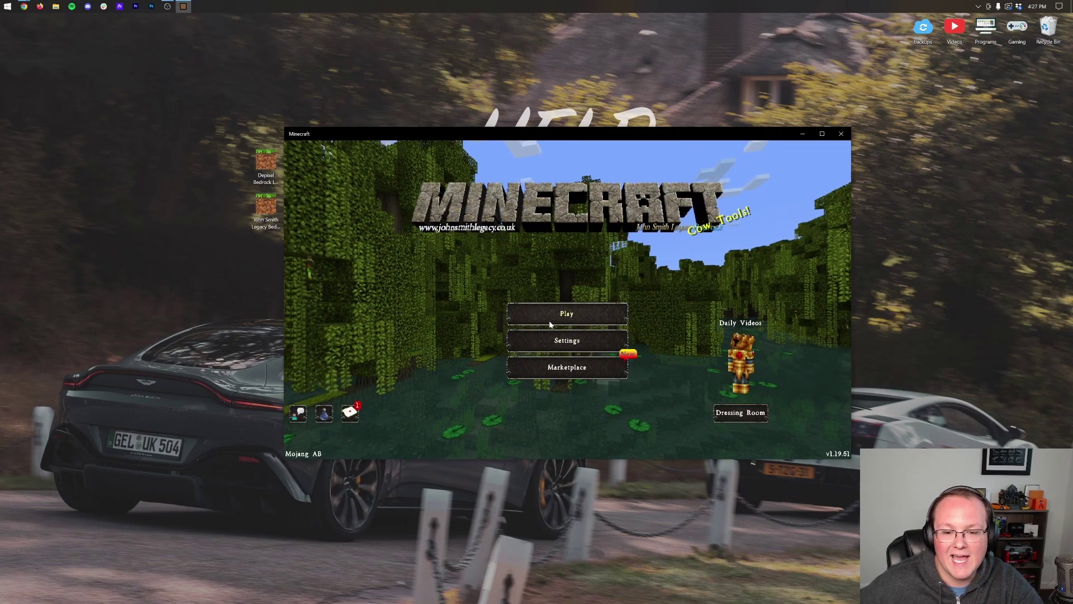
# Set up a new world named "Resource Packs 2023" and open its resource pack settings
pyautogui.click(549, 320)
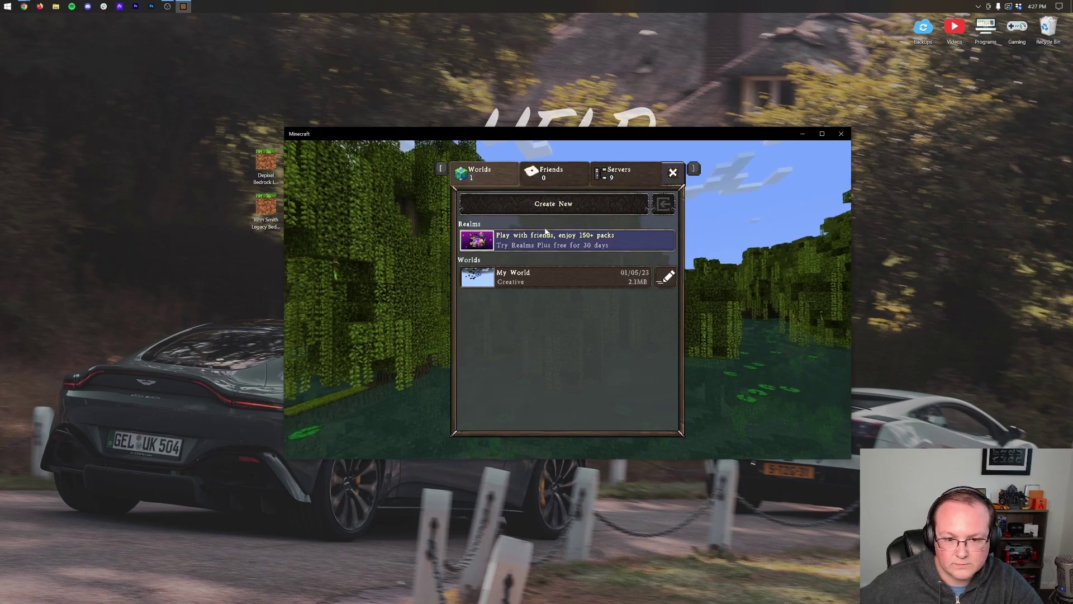
pyautogui.click(553, 203)
pyautogui.click(541, 174)
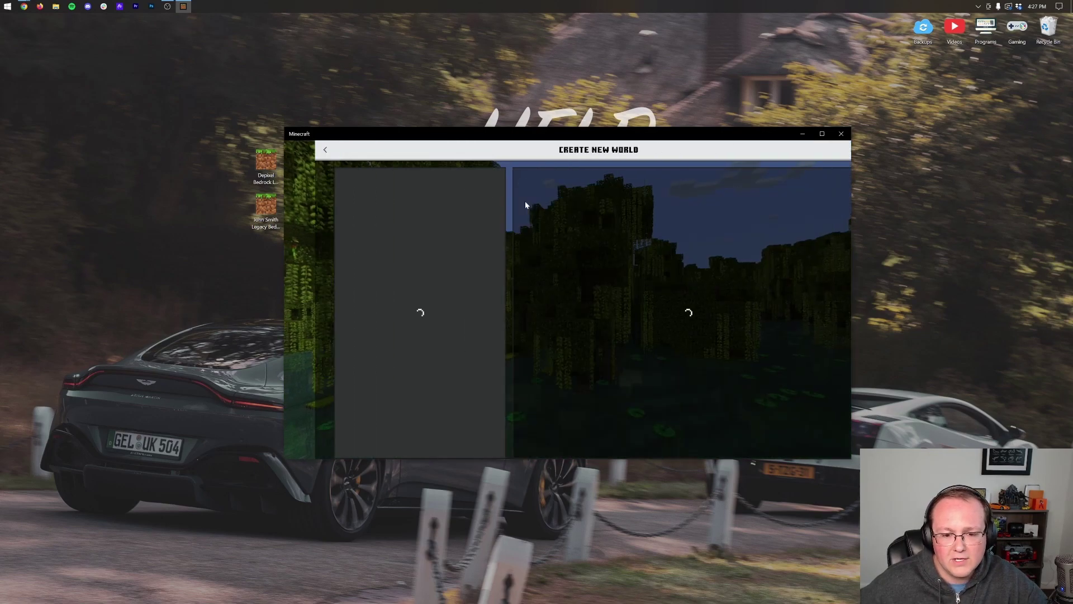
pyautogui.click(552, 197)
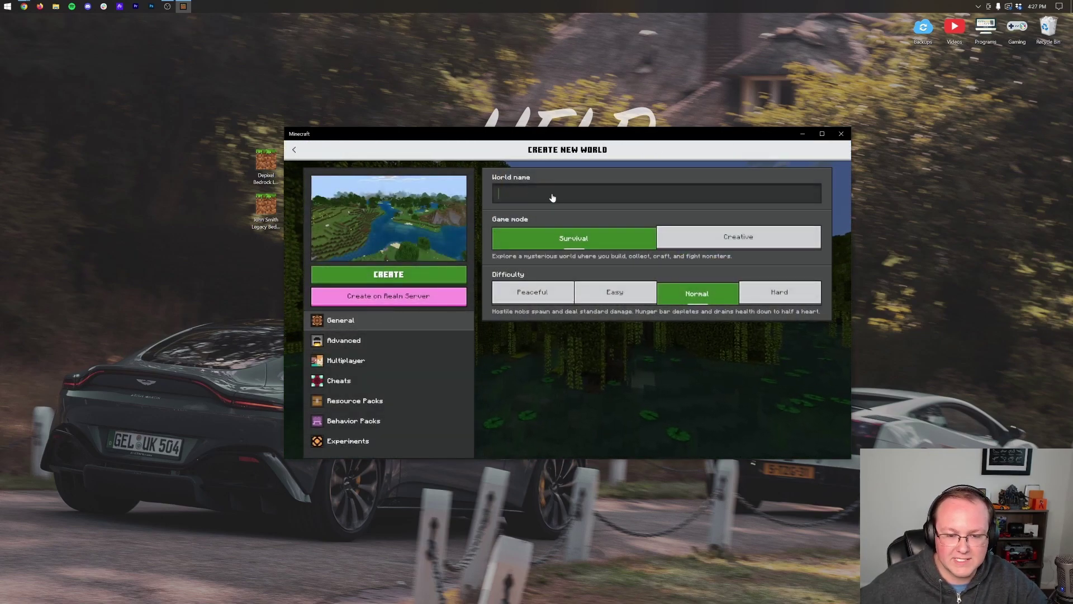
pyautogui.write('Resource')
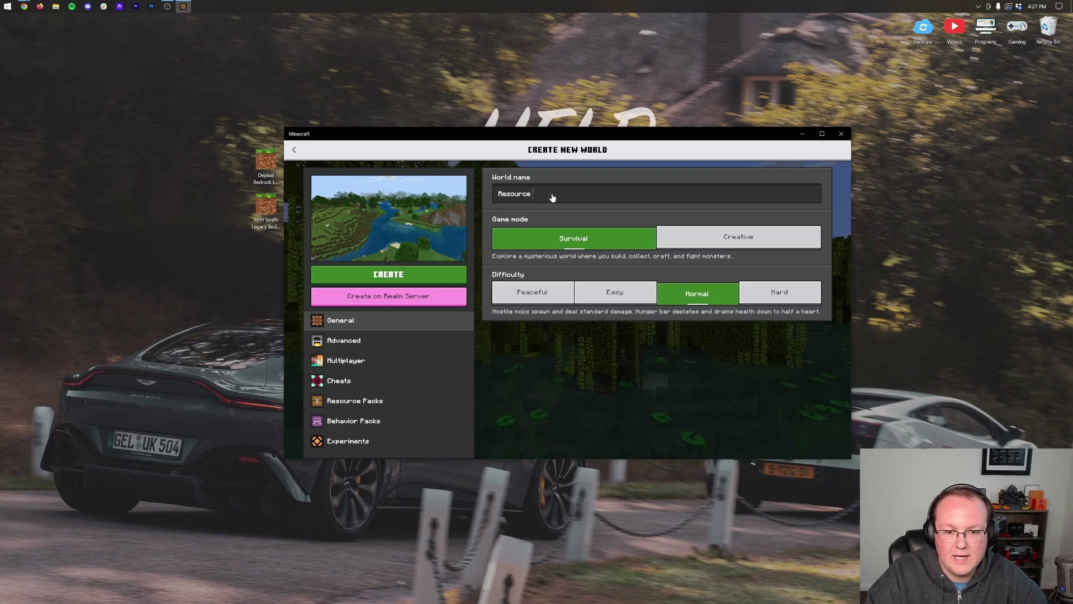
pyautogui.write(' Packs 2023')
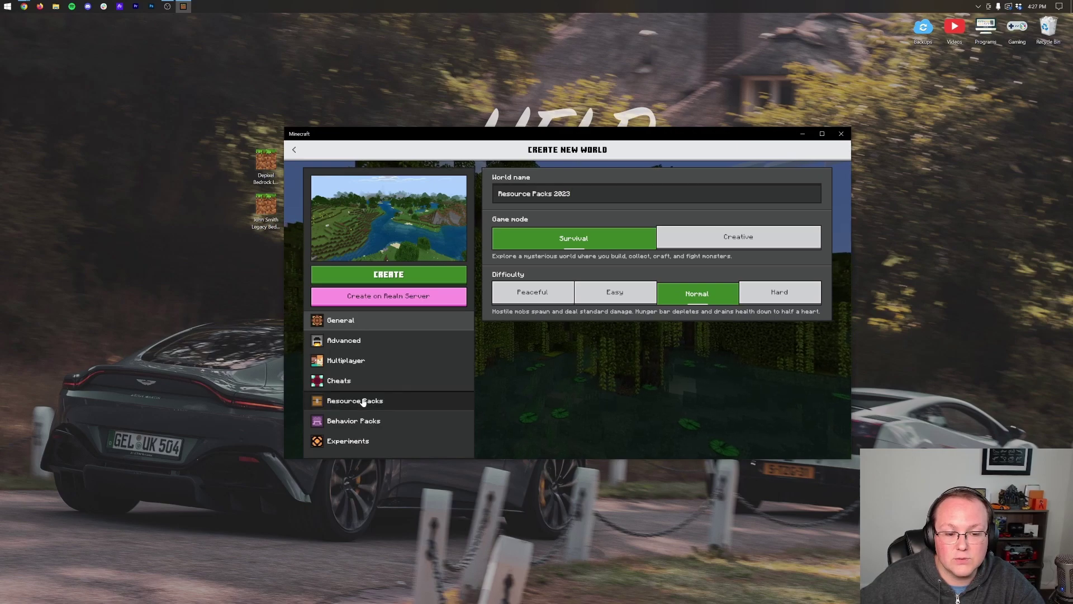
pyautogui.click(428, 400)
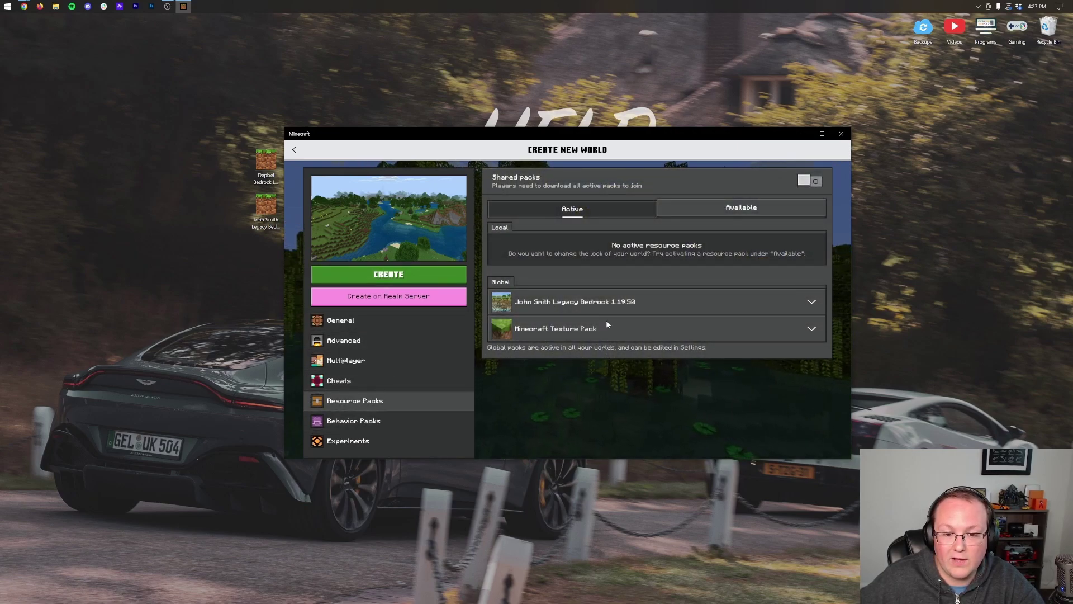
# Set the new world's game mode to Creative and create the world
pyautogui.click(361, 328)
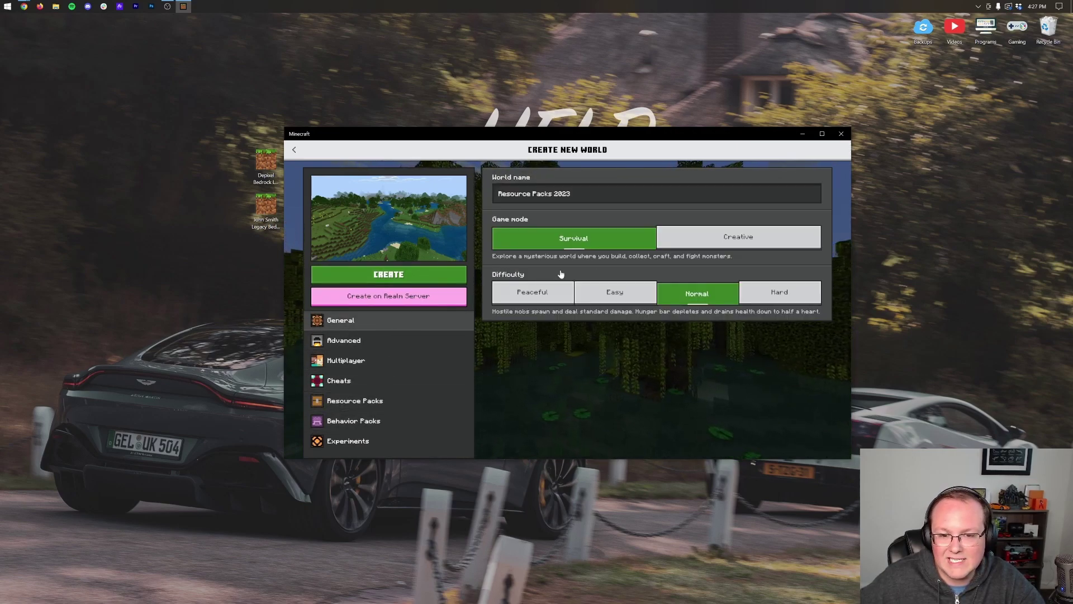
pyautogui.click(704, 238)
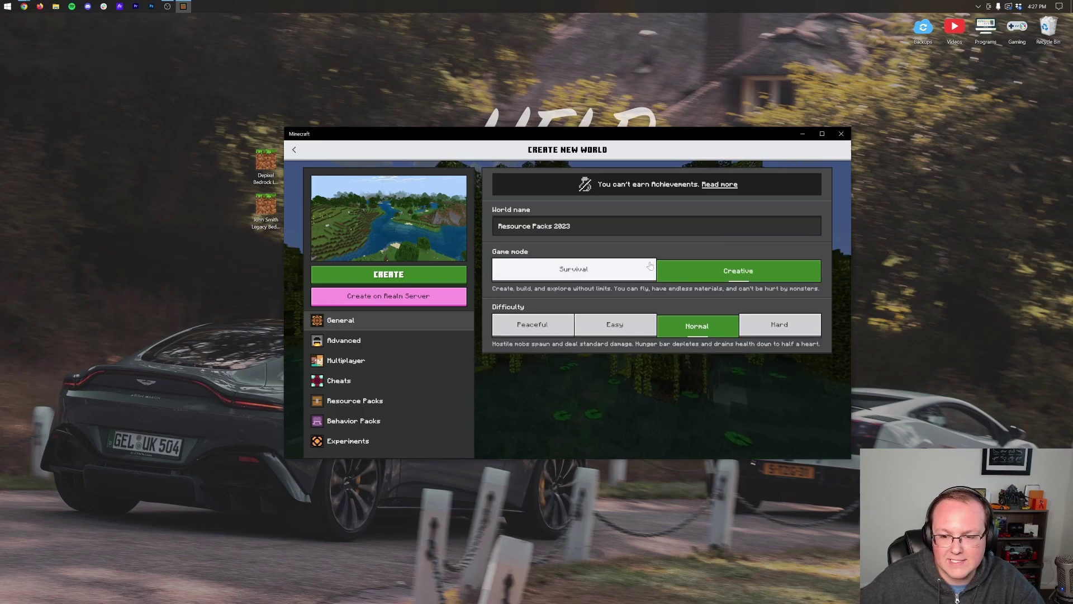
pyautogui.click(357, 276)
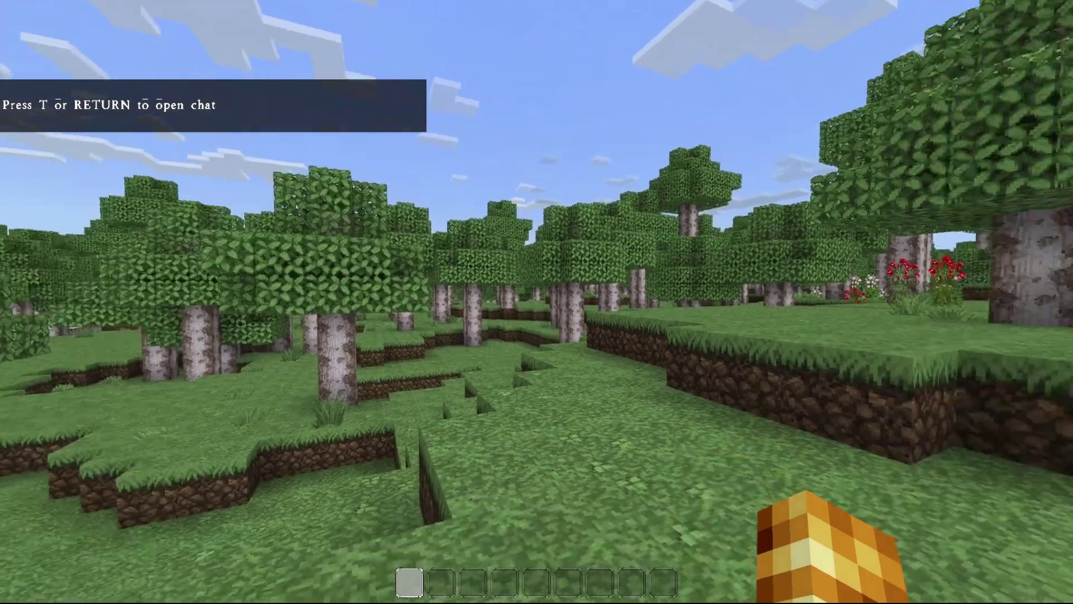
# Walk through the new world and break a few grass blocks to examine the John Smith Legacy textures
pyautogui.press('w')
pyautogui.press('w')
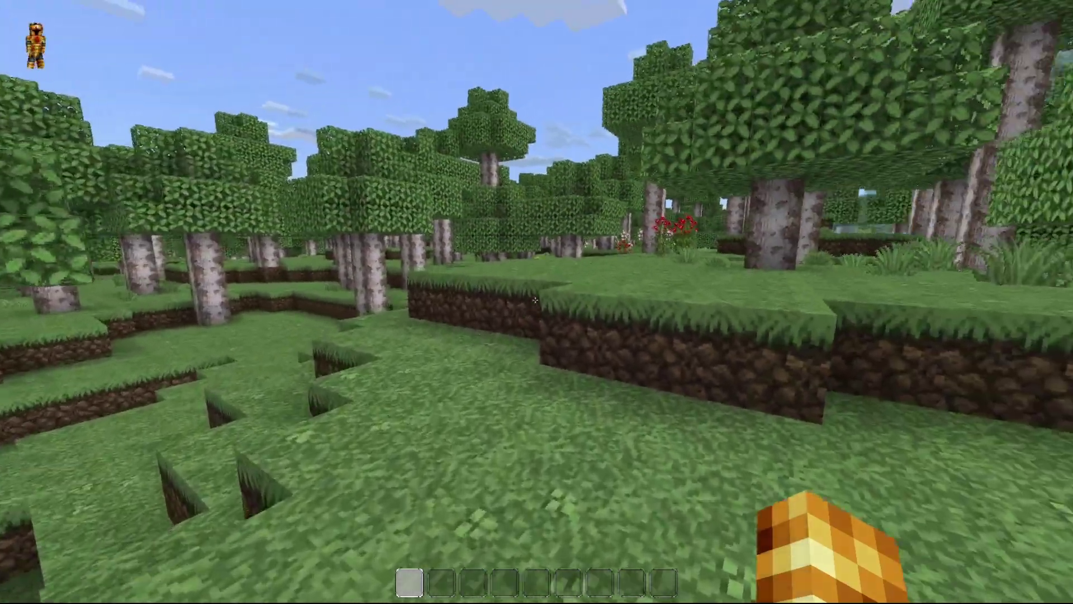
pyautogui.press('space')
pyautogui.press('w')
pyautogui.click(535, 299)
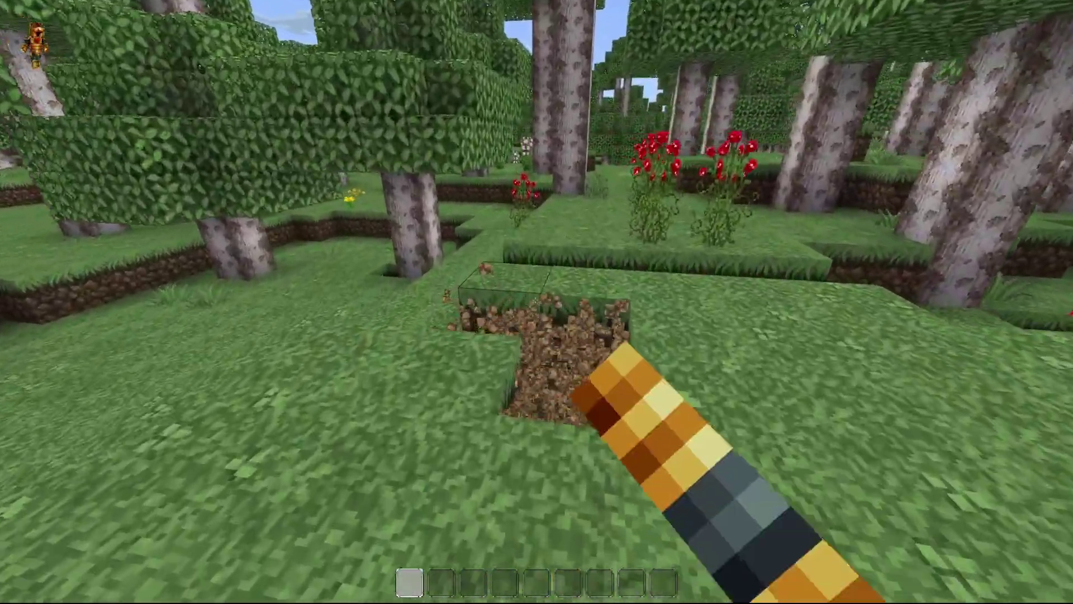
pyautogui.click(535, 300)
pyautogui.click(534, 300)
pyautogui.click(534, 299)
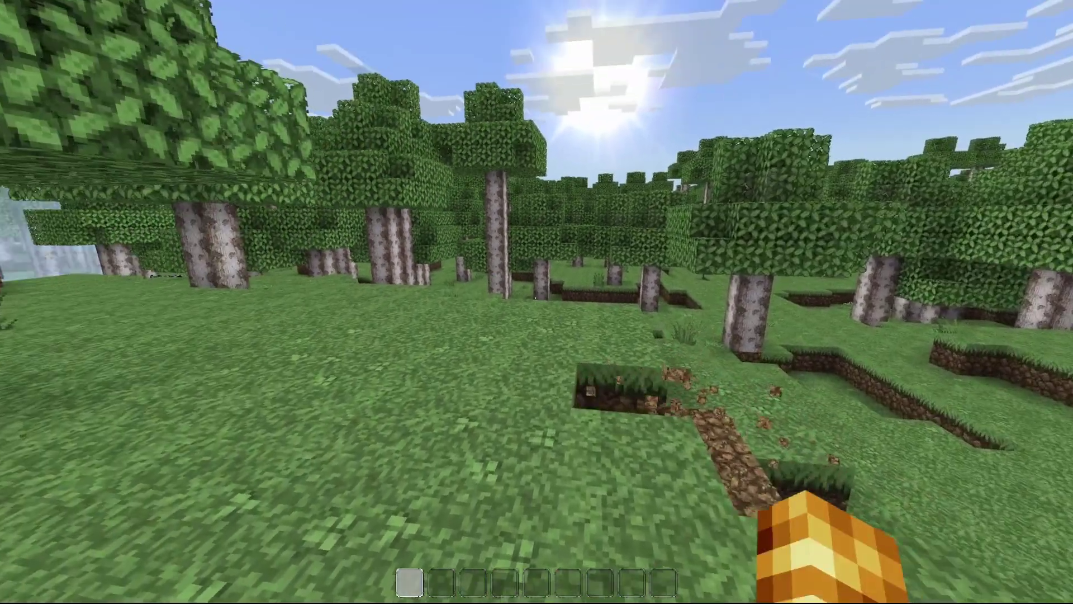
# Pause the game and inspect the global resources, including the pack info of John Smith Legacy Bedrock 1.19.50
pyautogui.press('Escape')
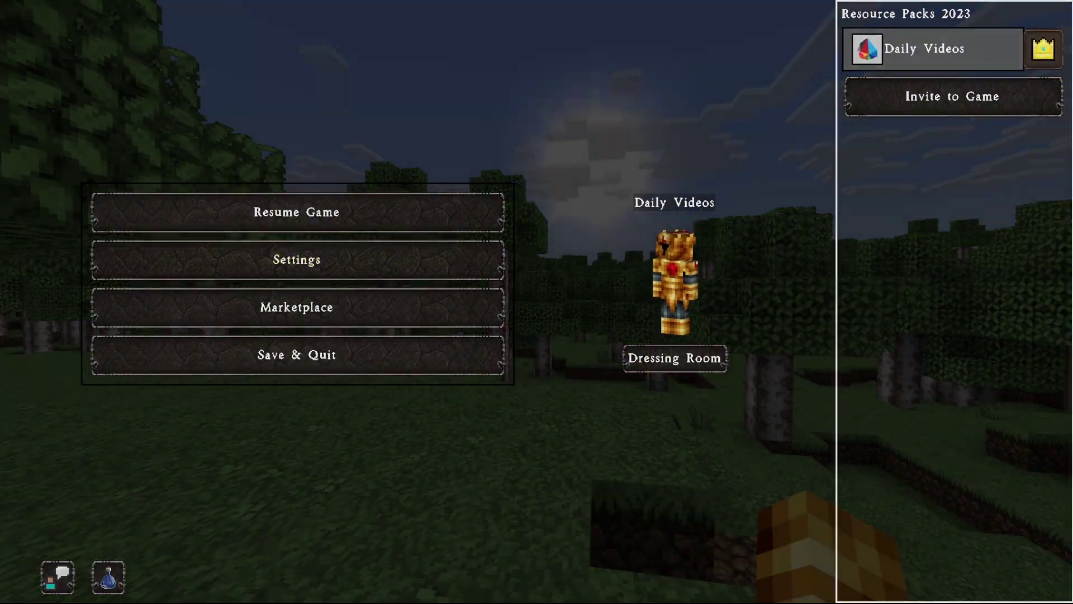
pyautogui.press('Escape')
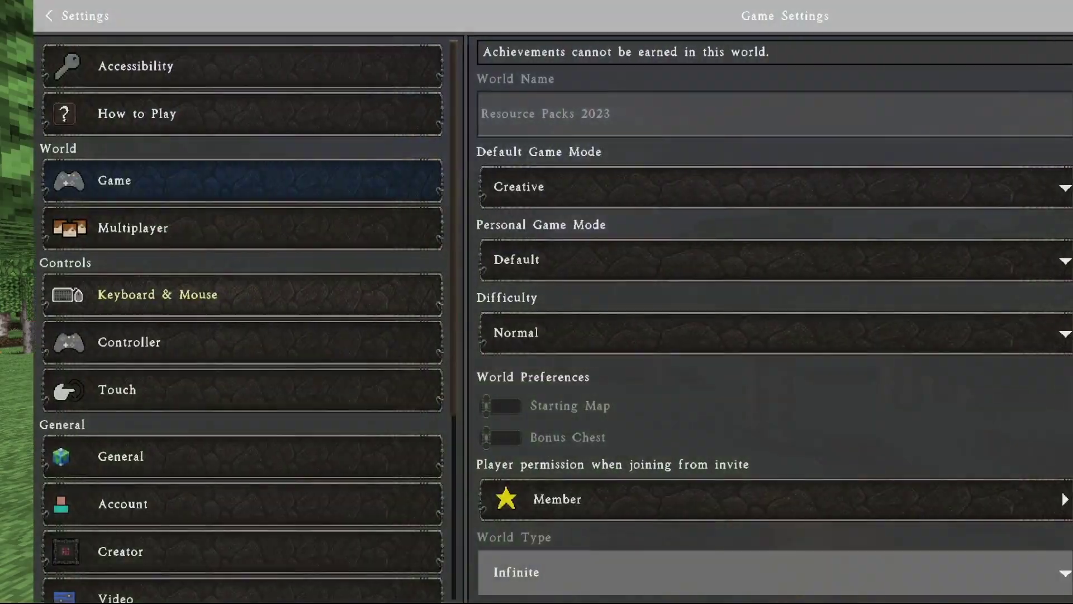
pyautogui.press('Down')
pyautogui.press('Down')
pyautogui.press('Down')
pyautogui.press('Down')
pyautogui.press('Down')
pyautogui.press('Down')
pyautogui.press('Down')
pyautogui.press('Down')
pyautogui.press('Down')
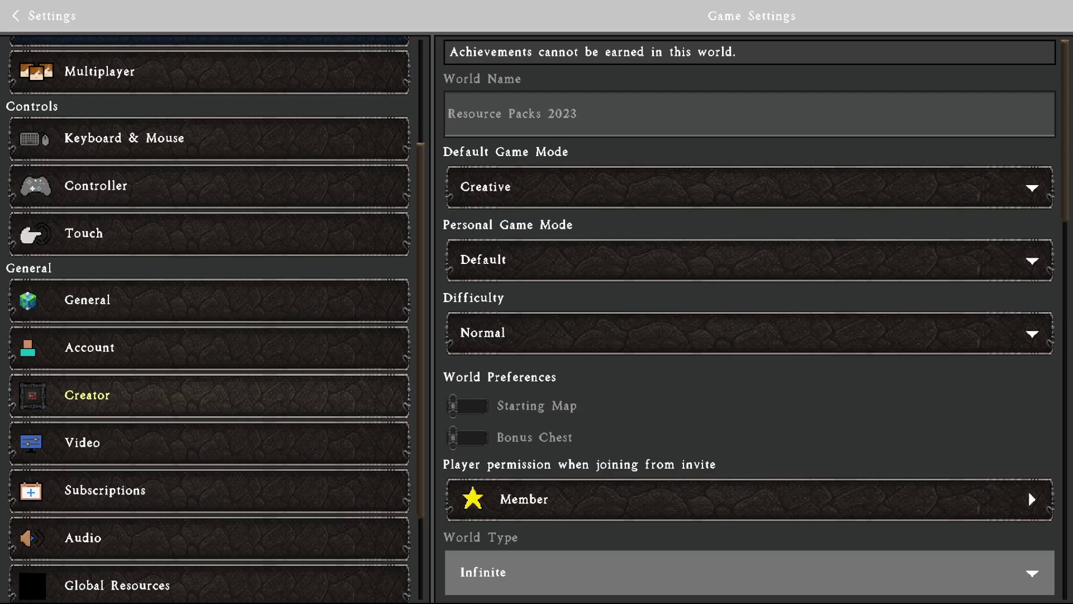
pyautogui.press('Return')
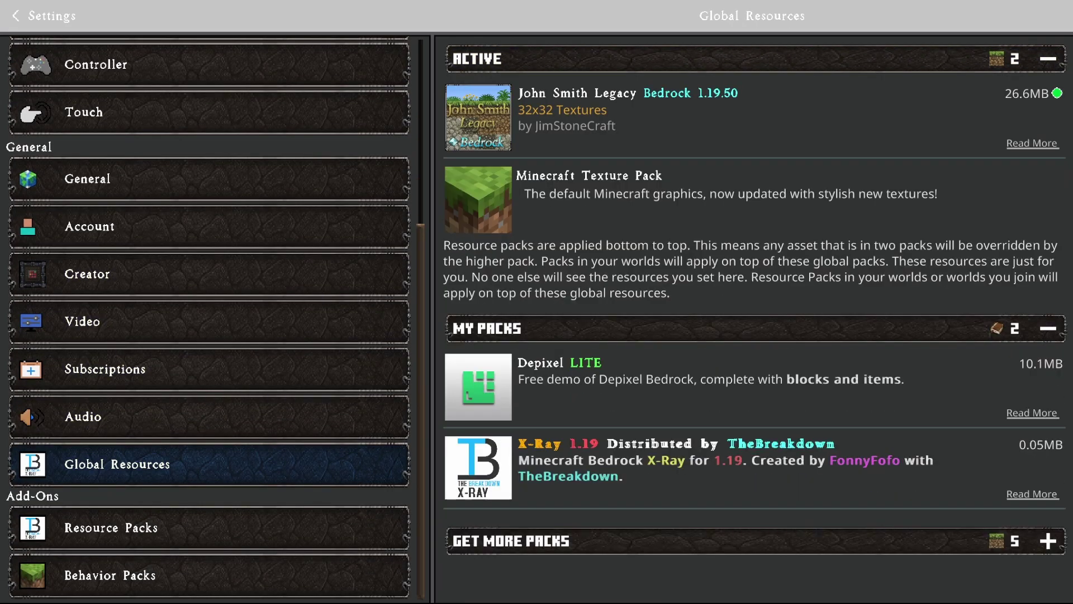
pyautogui.press('Return')
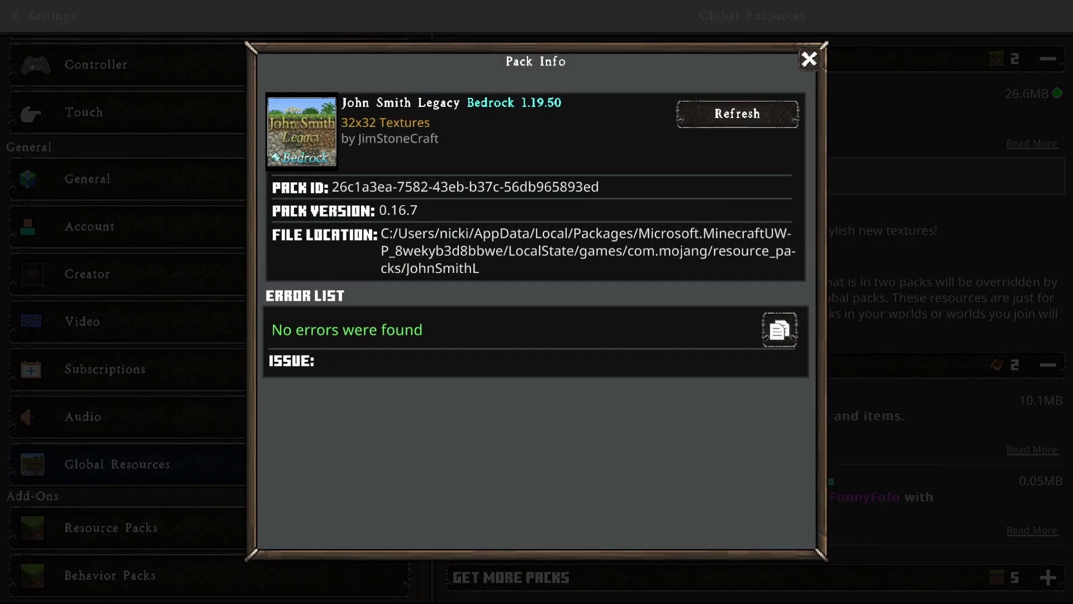
pyautogui.press('Escape')
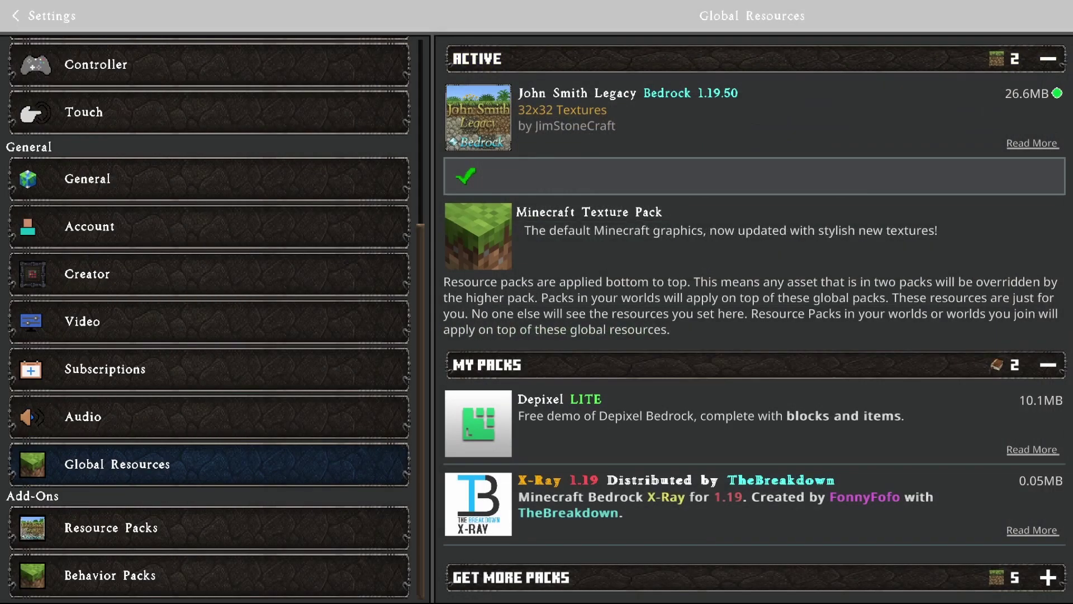
# Save and quit the world, return to the main menu and open the Global Resources settings
pyautogui.press('Escape')
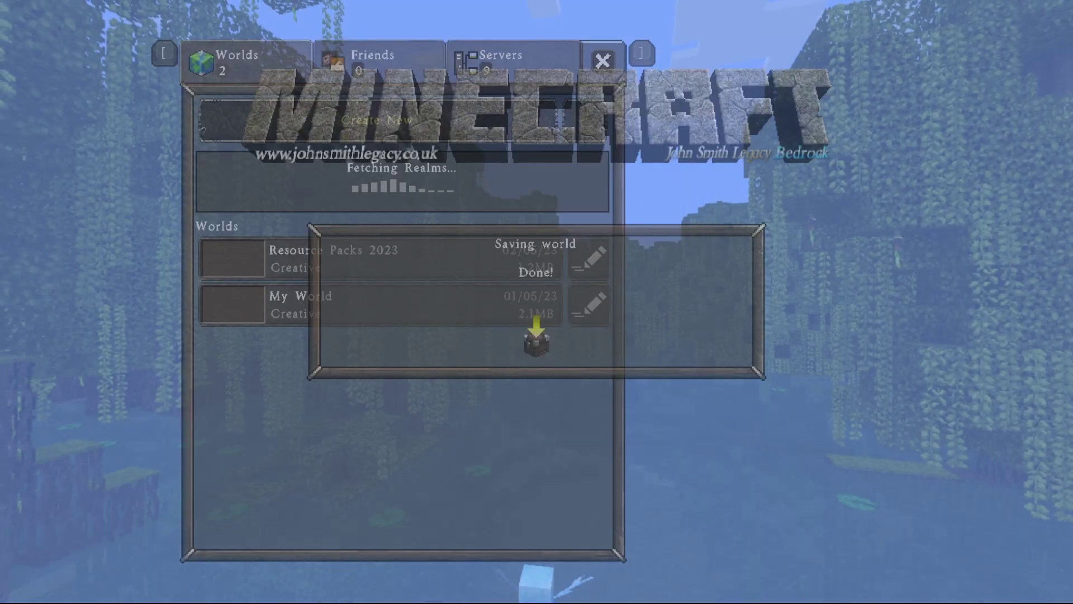
pyautogui.press('Escape')
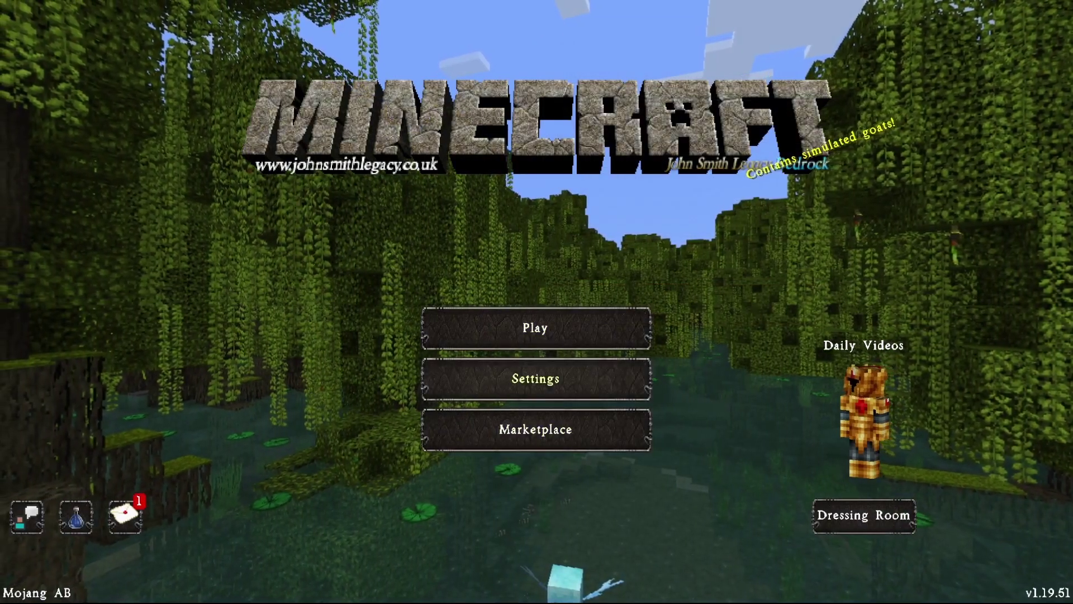
pyautogui.click(536, 379)
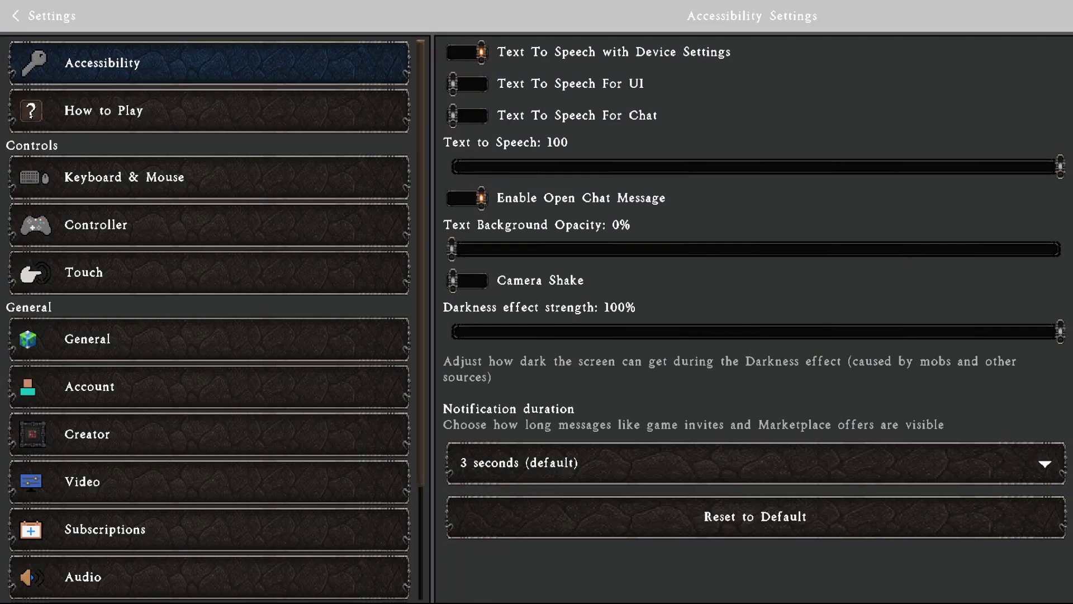
pyautogui.scroll(-3, 209, 319)
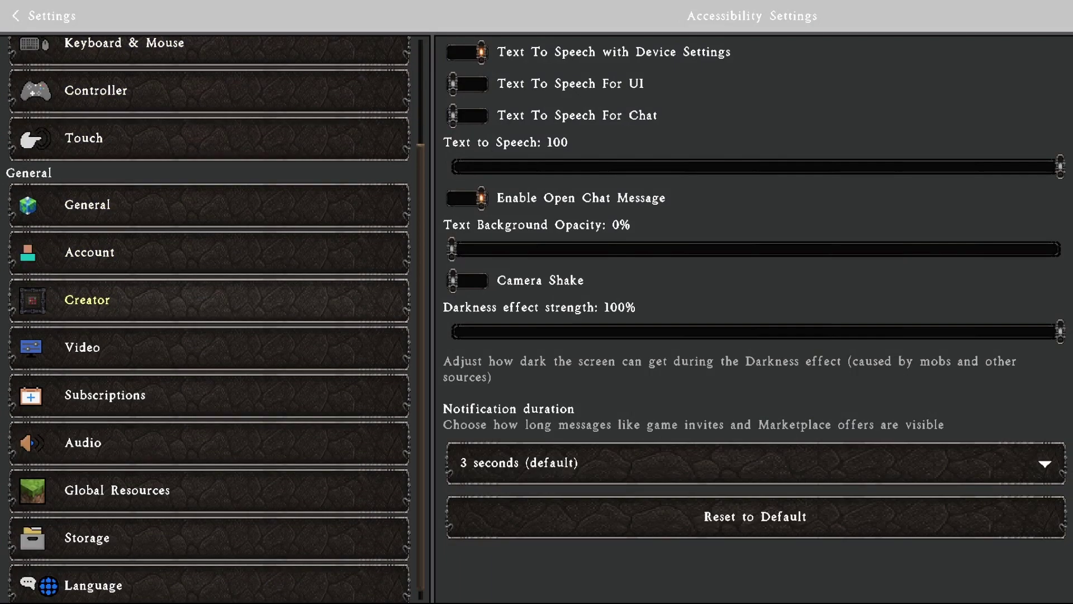
pyautogui.click(209, 480)
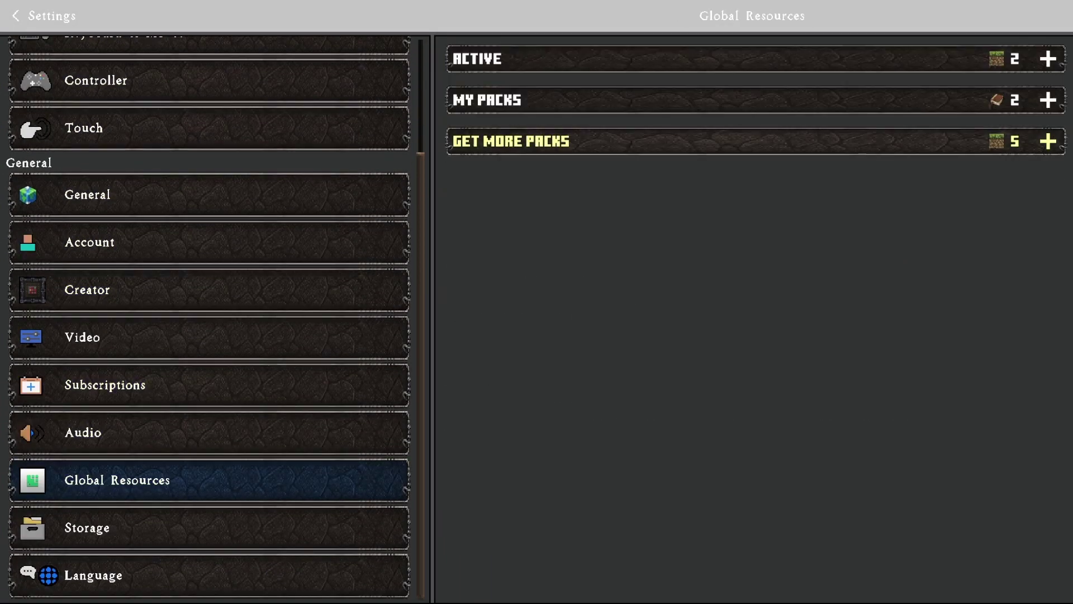
# Deactivate John Smith Legacy Bedrock 1.19.50 in the active global resource packs
pyautogui.click(756, 59)
pyautogui.click(755, 117)
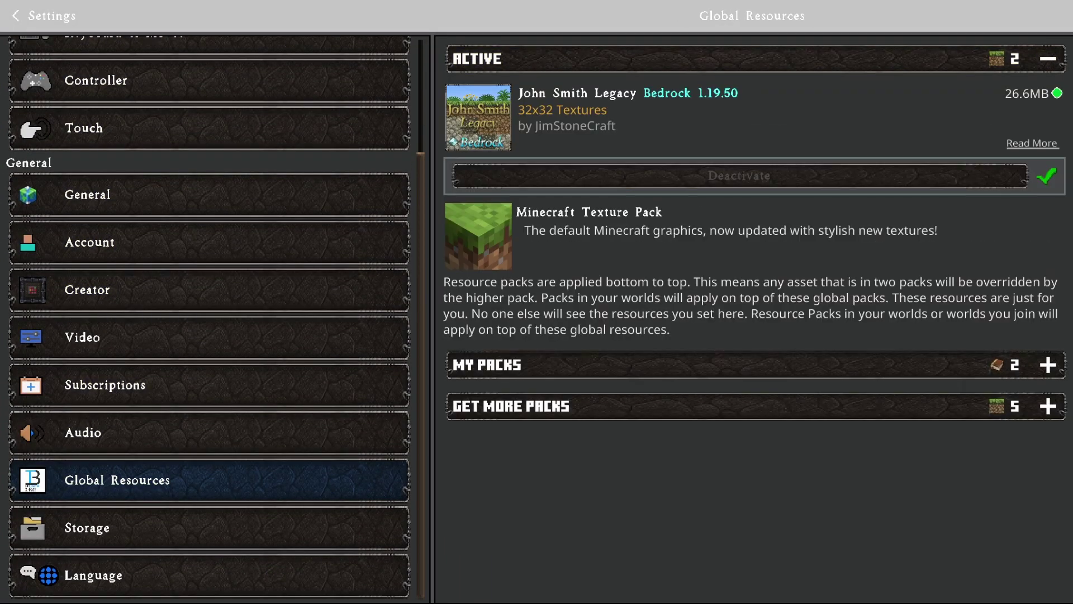
pyautogui.press('Return')
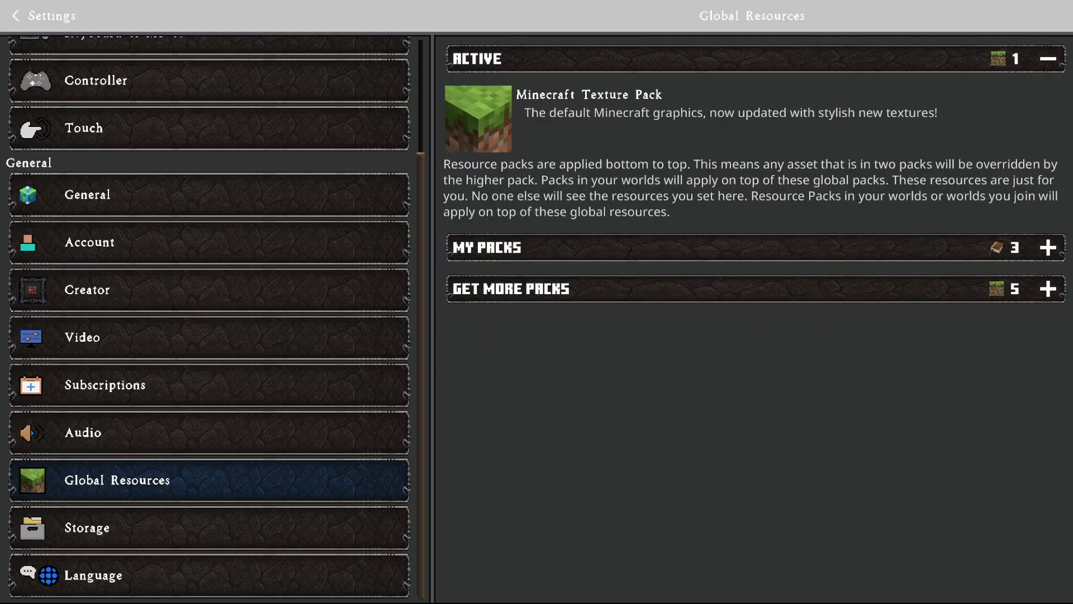
# Activate Depixel LITE from the owned packs as a global resource and return to the main menu
pyautogui.press('Return')
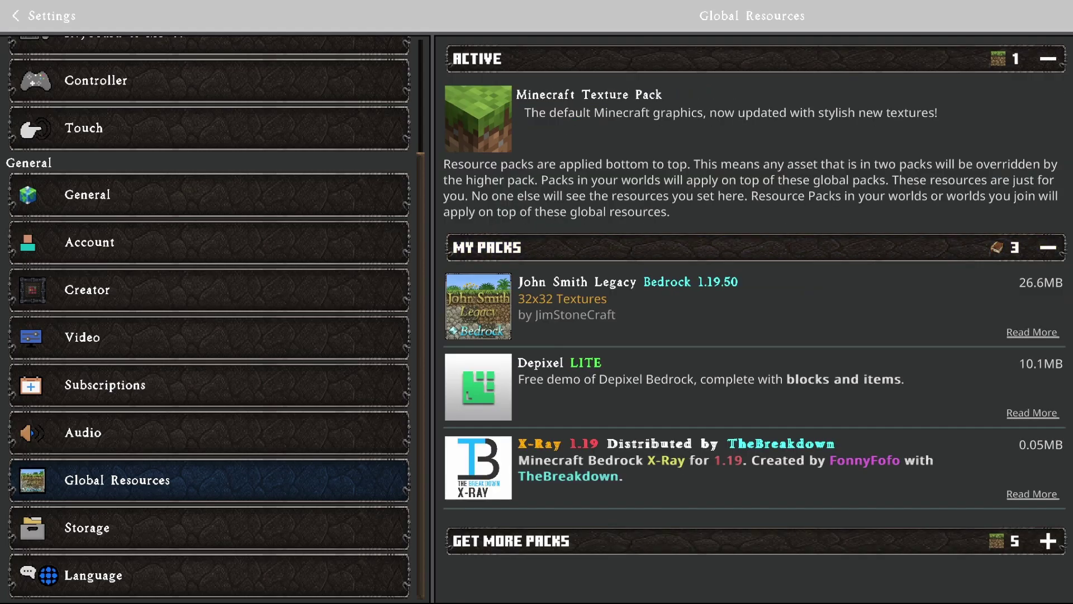
pyautogui.press('Down')
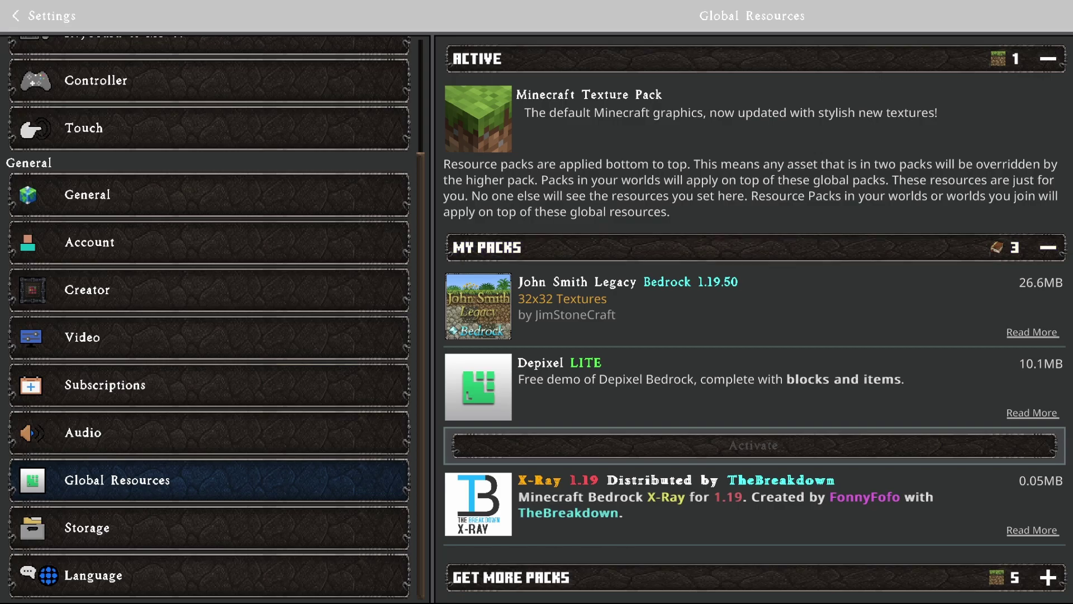
pyautogui.press('Return')
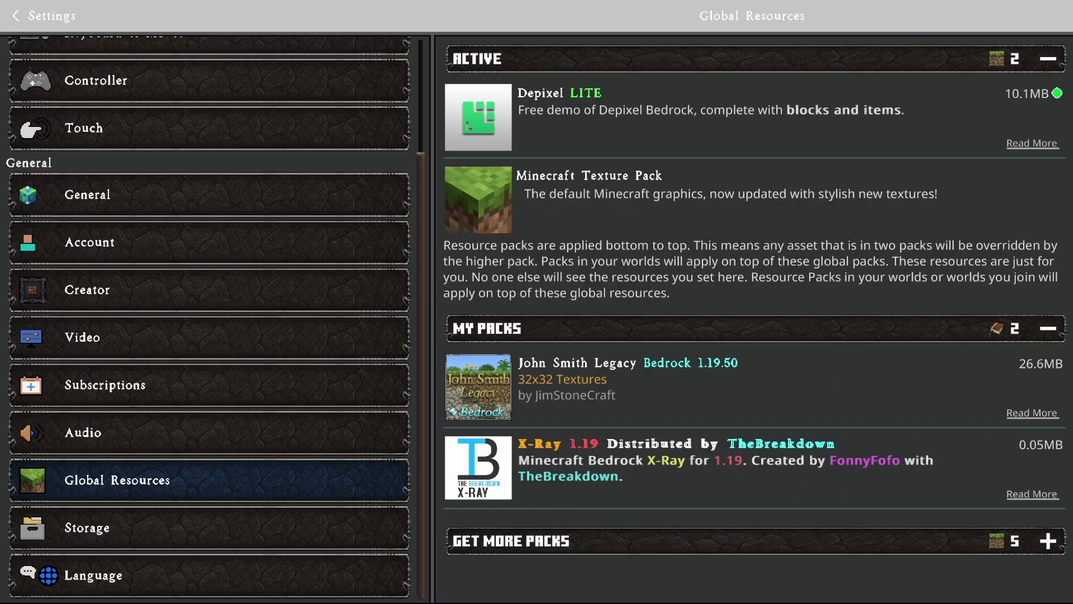
pyautogui.press('Escape')
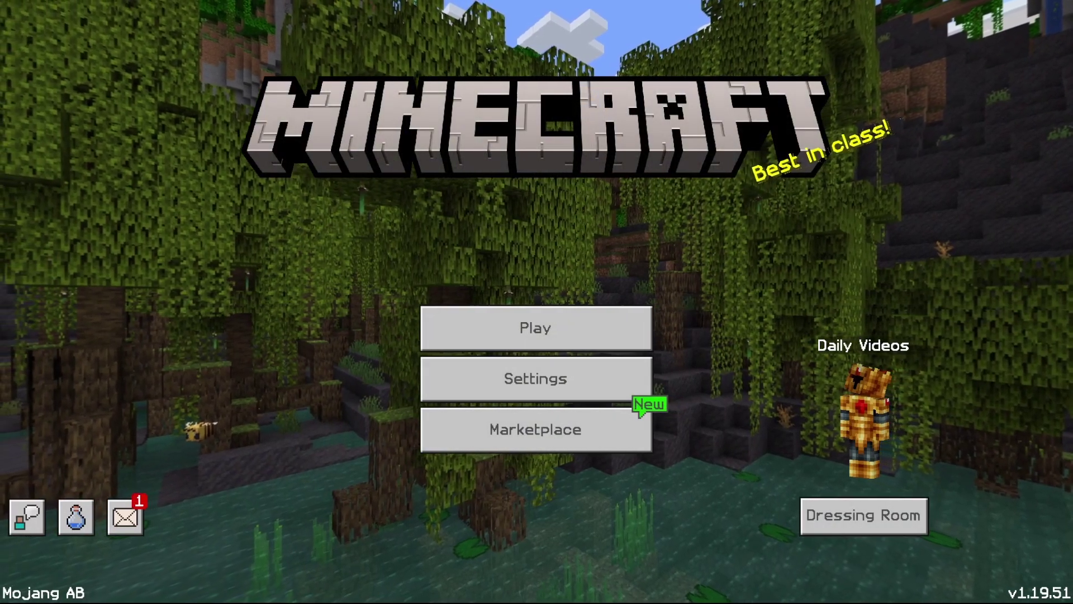
# Load the saved world "Resource Packs 2023" from the worlds list
pyautogui.press('Down')
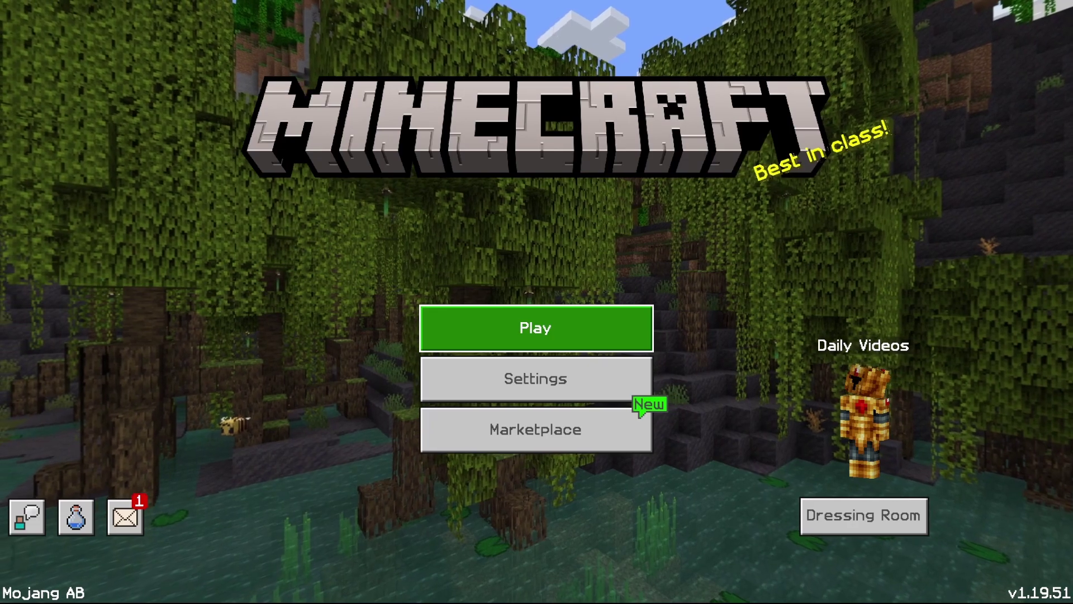
pyautogui.press('Return')
pyautogui.press('Down')
pyautogui.press('Down')
pyautogui.press('Down')
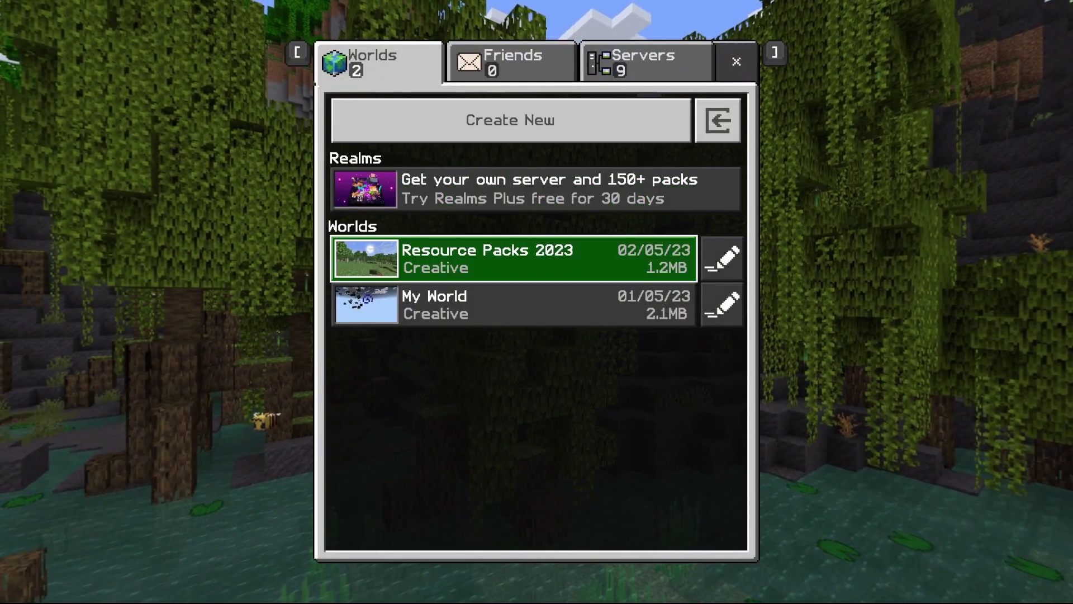
pyautogui.press('Return')
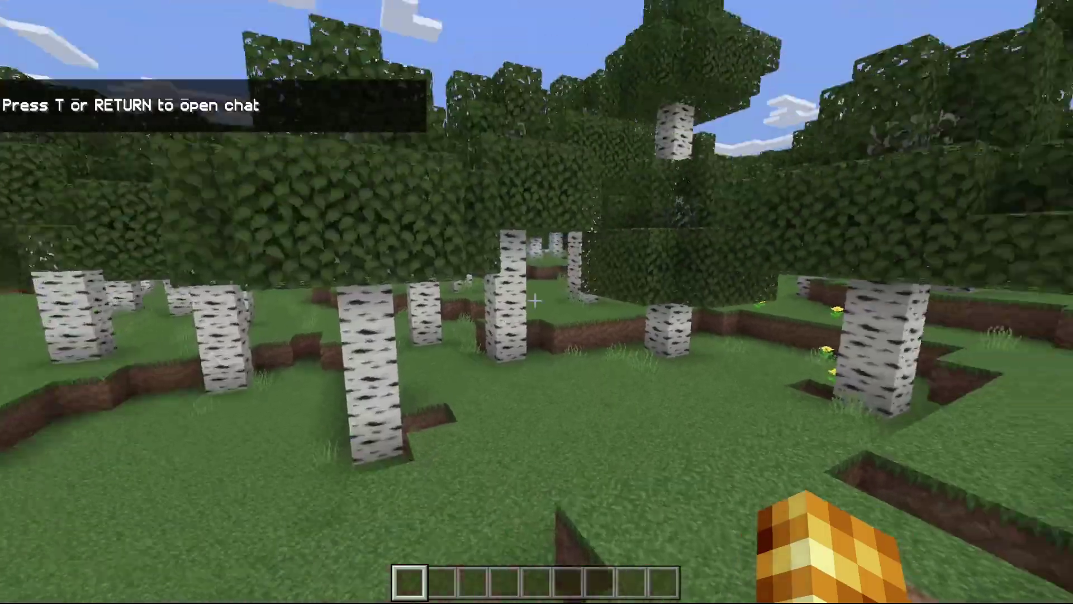
# Walk around the birch forest to examine how the Depixel textures look on trees, flowers and ground
pyautogui.press('w')
pyautogui.press('space')
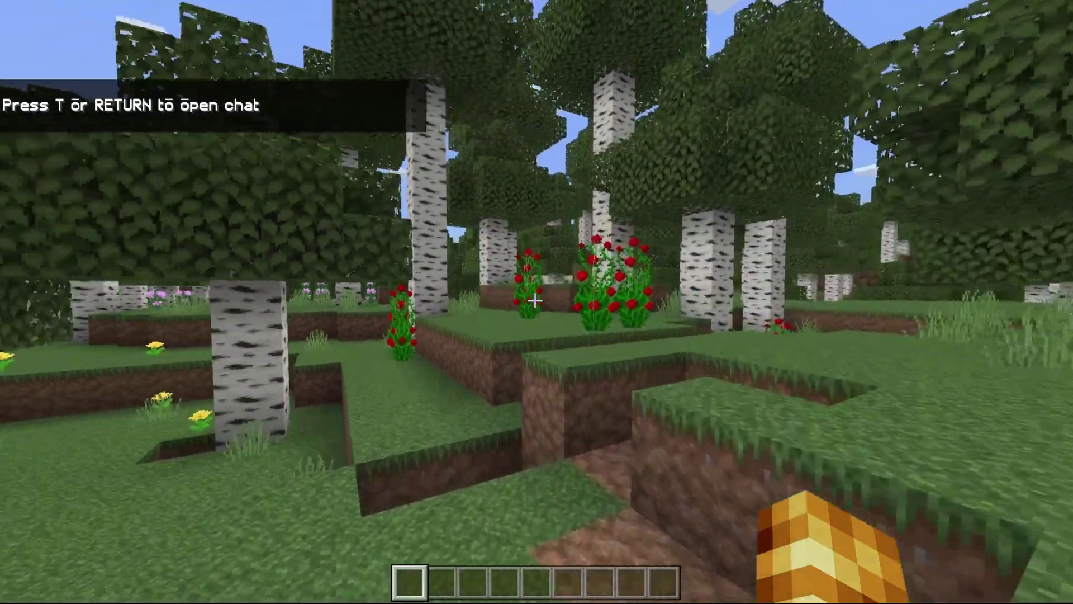
pyautogui.press('w')
pyautogui.press('space')
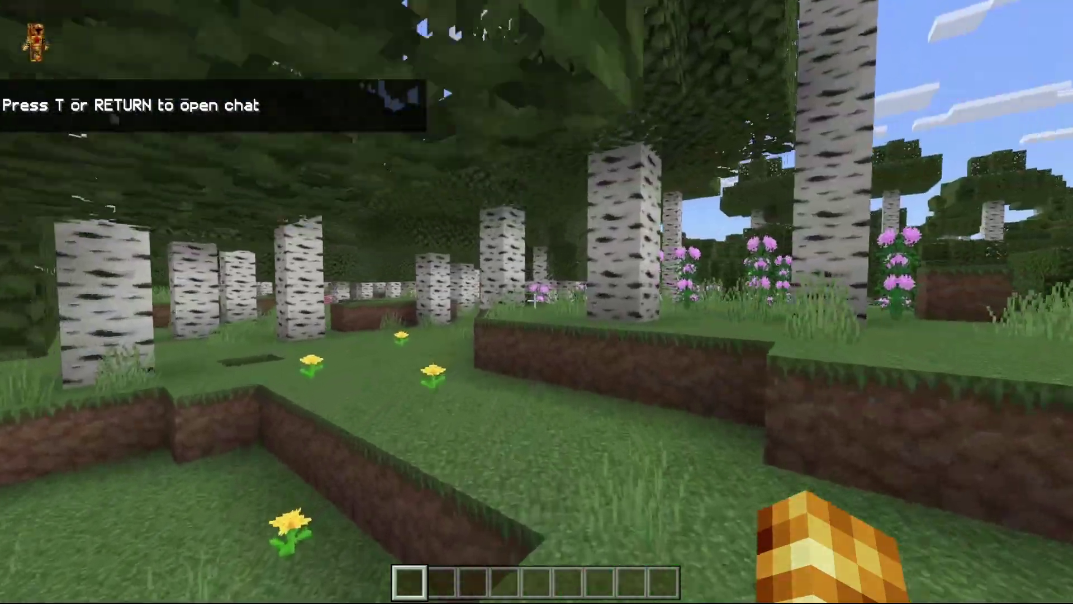
pyautogui.press('w')
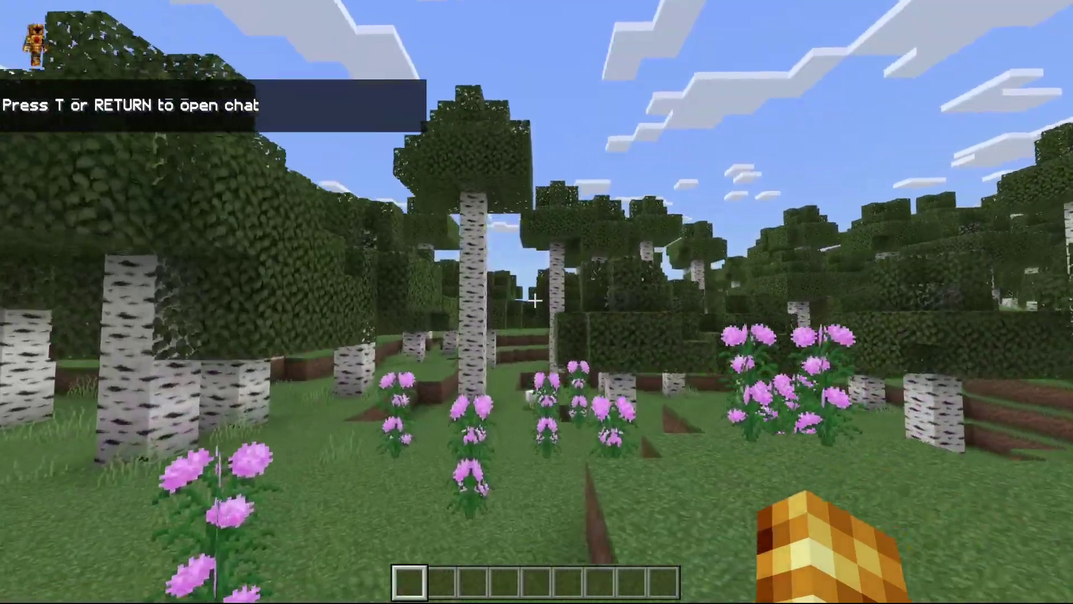
pyautogui.press('w')
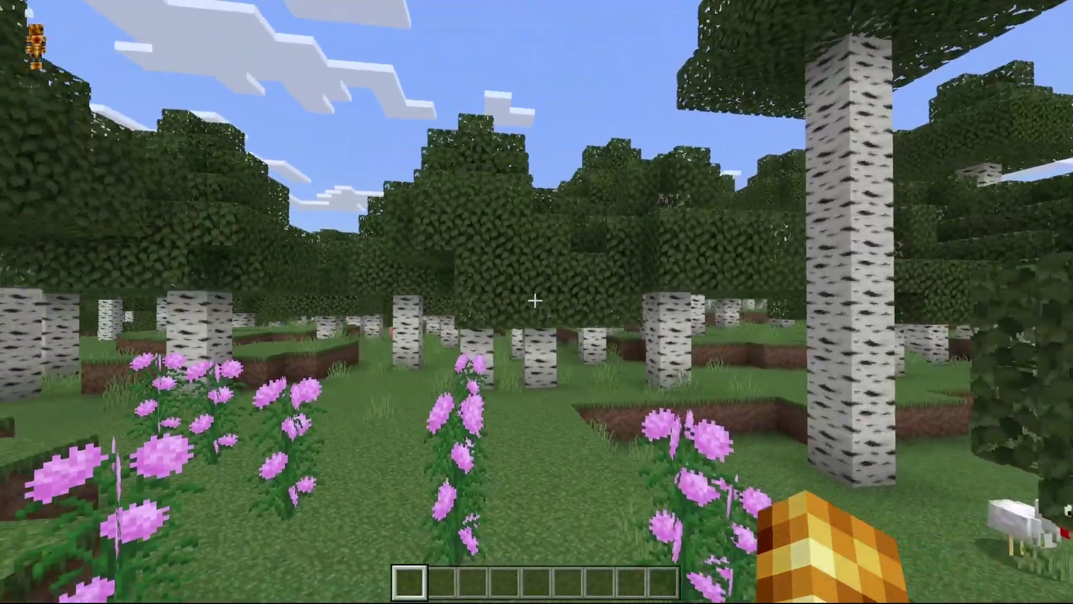
pyautogui.press('Escape')
pyautogui.press('Escape')
pyautogui.press('w')
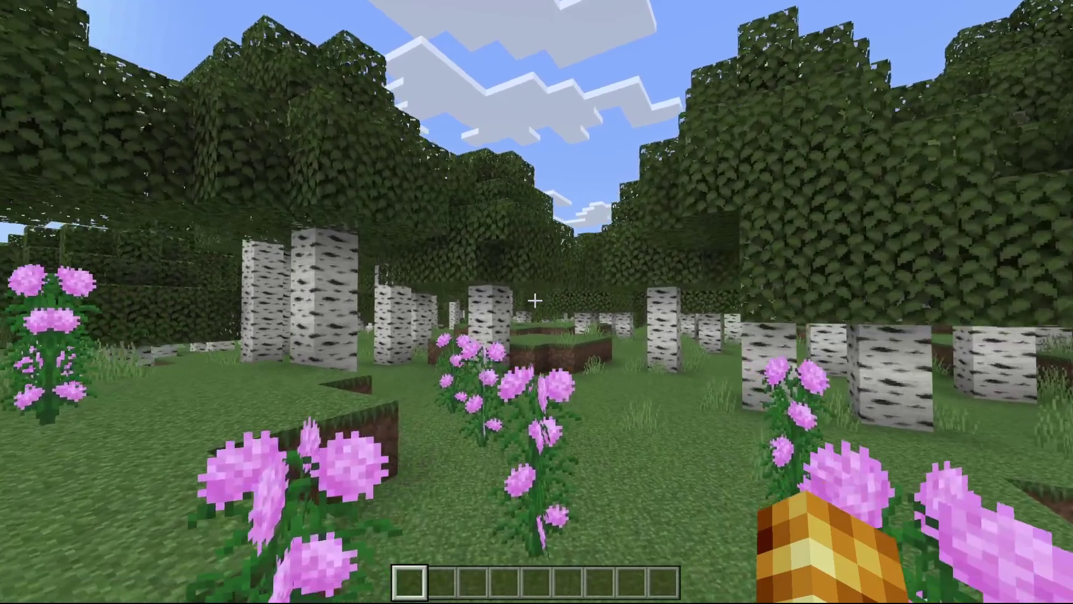